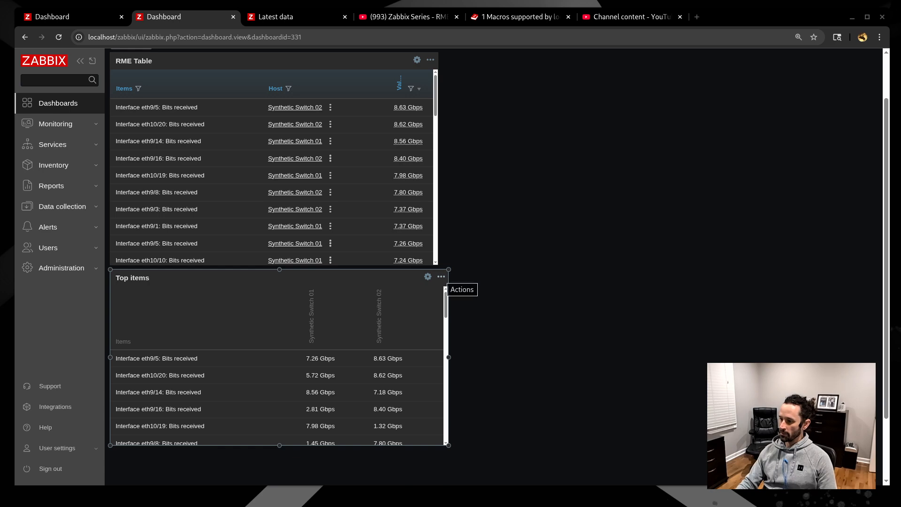
Delete the Top items widget from the dashboard
{"action": "left_click", "coordinate": [442, 276]}
{"action": "left_click", "coordinate": [463, 322]}
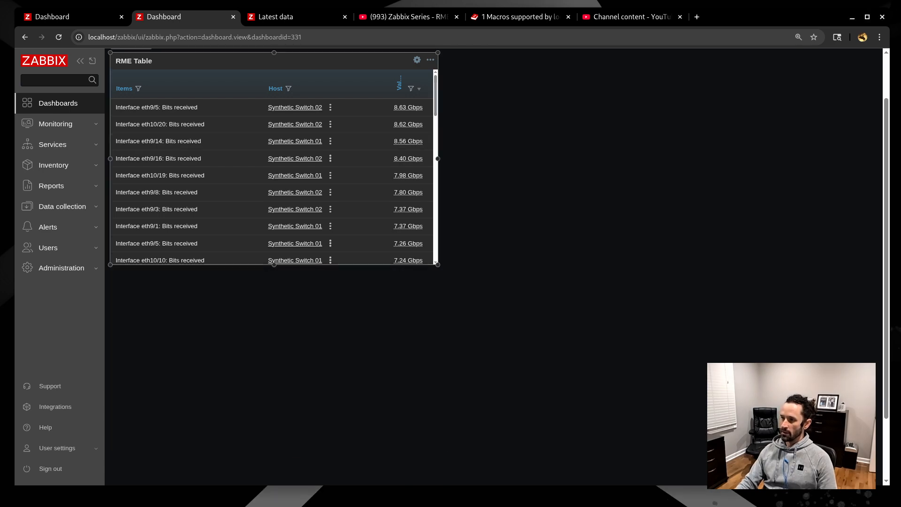
Open the RME Table widget for editing and set its layout to Column per pattern
{"action": "left_click", "coordinate": [417, 95]}
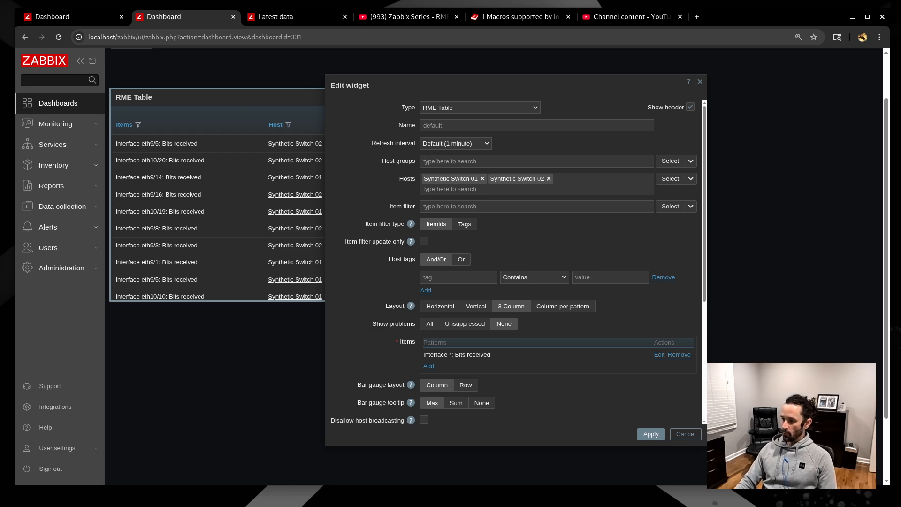
{"action": "left_click_drag", "start_coordinate": [386, 305], "coordinate": [589, 306]}
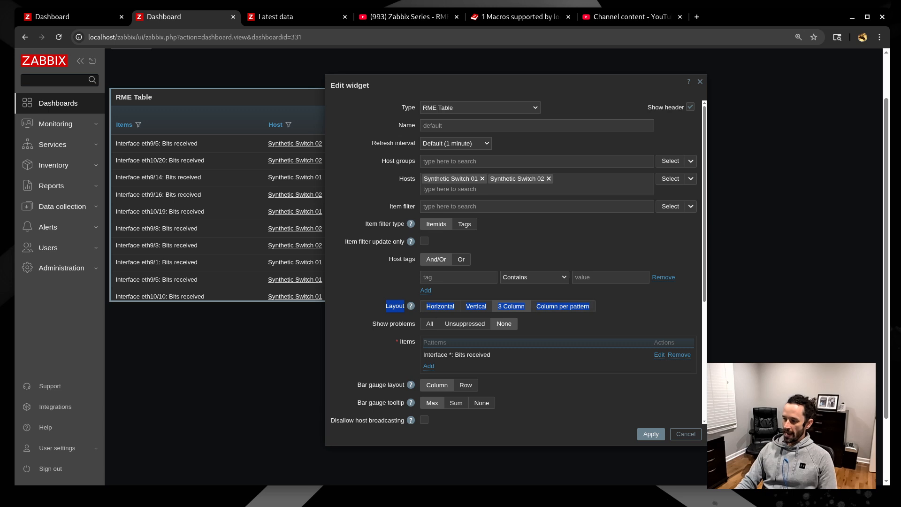
{"action": "left_click", "coordinate": [627, 307]}
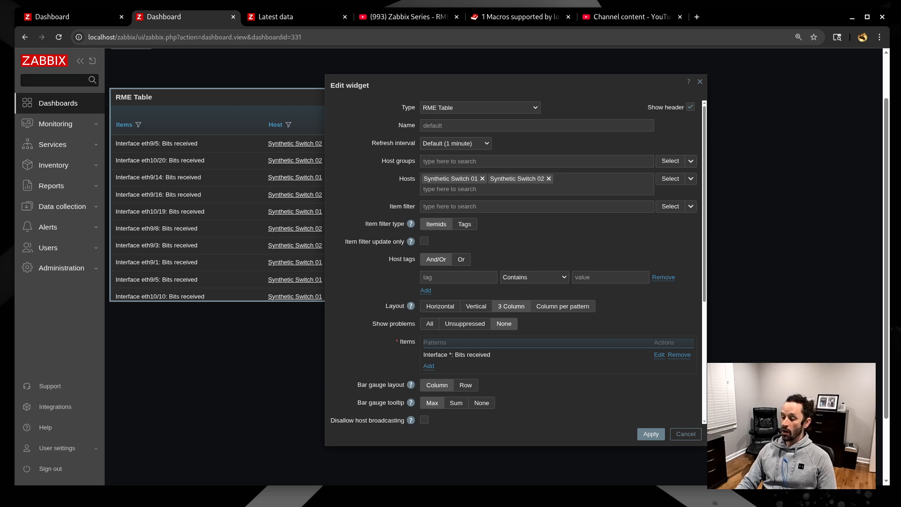
{"action": "left_click", "coordinate": [562, 306]}
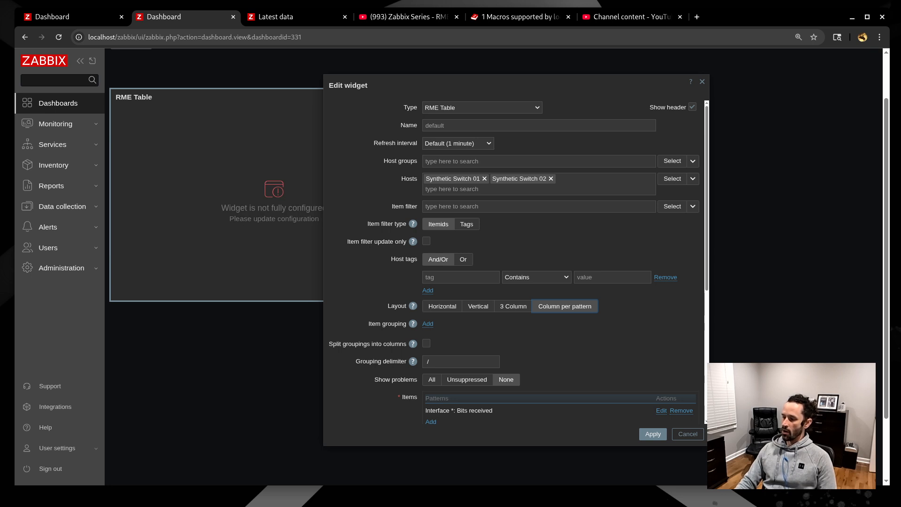
Examine the item patterns configured in the RME Table widget settings
{"action": "scroll", "coordinate": [563, 307], "scroll_direction": "down", "scroll_amount": 2}
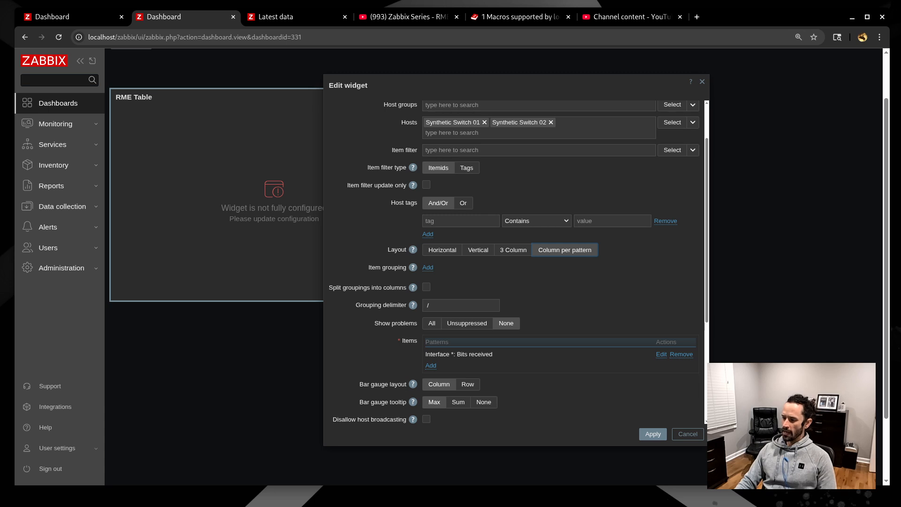
{"action": "left_click_drag", "start_coordinate": [424, 348], "coordinate": [478, 355]}
{"action": "left_click", "coordinate": [478, 355]}
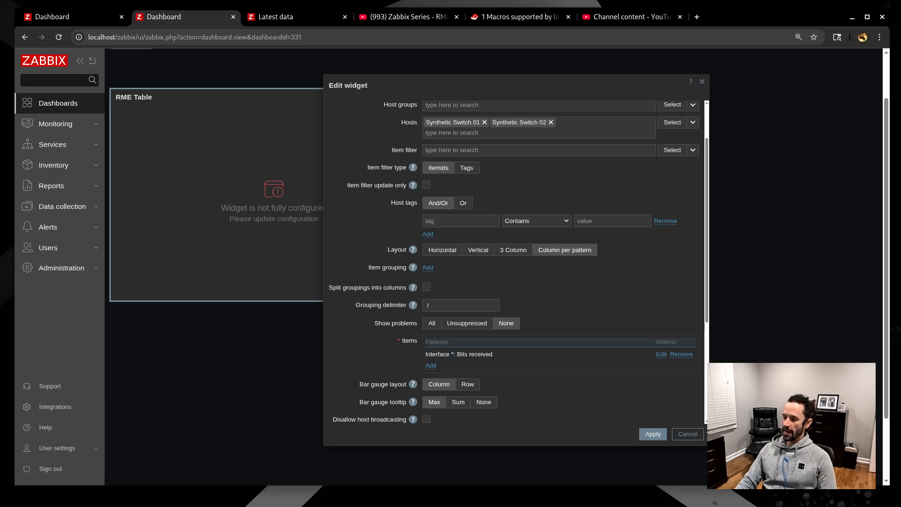
{"action": "left_click_drag", "start_coordinate": [403, 342], "coordinate": [488, 367]}
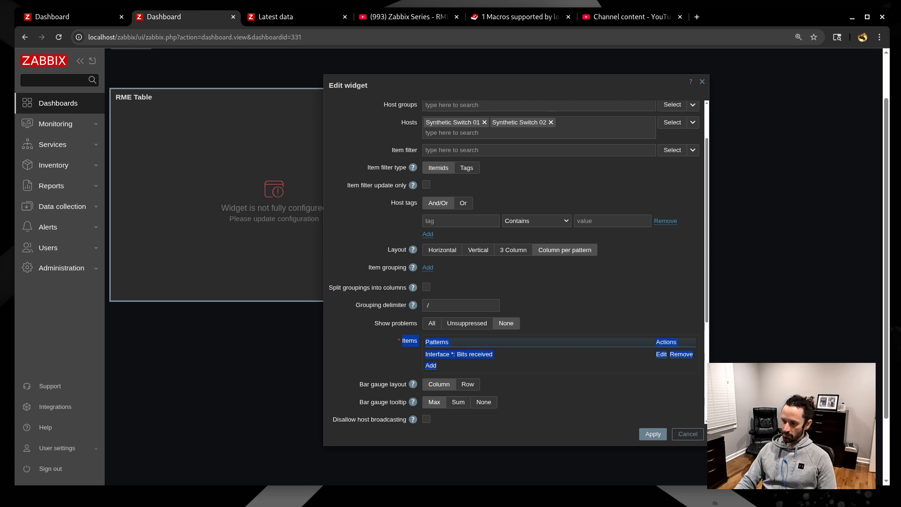
{"action": "left_click", "coordinate": [488, 366]}
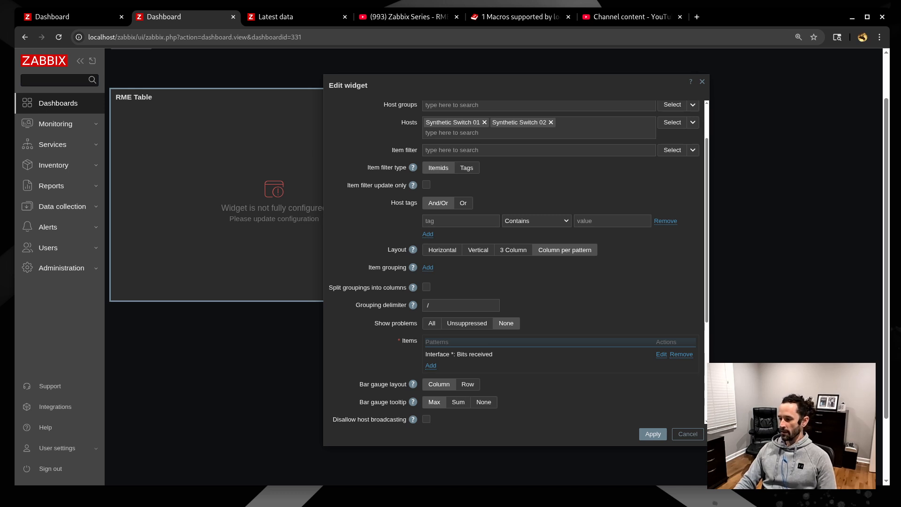
{"action": "left_click_drag", "start_coordinate": [425, 350], "coordinate": [474, 355]}
{"action": "left_click", "coordinate": [474, 355]}
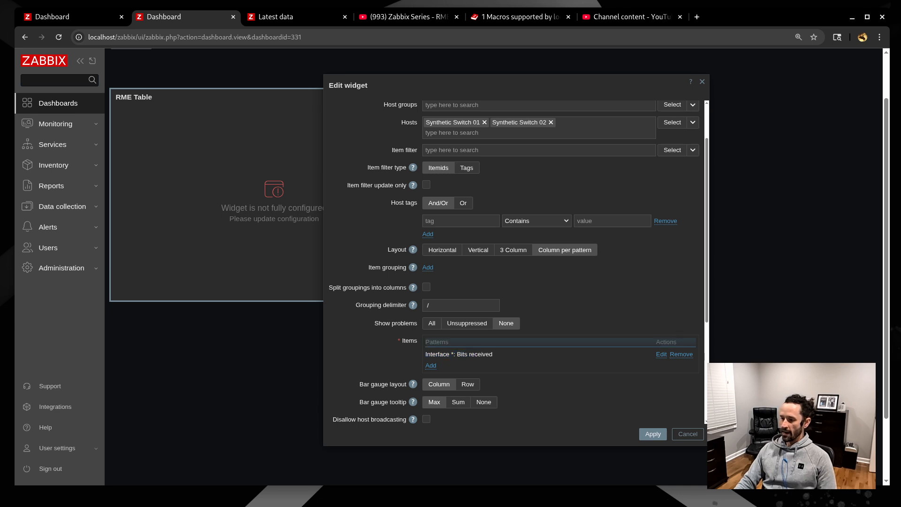
{"action": "scroll", "coordinate": [517, 262], "scroll_direction": "up", "scroll_amount": 2}
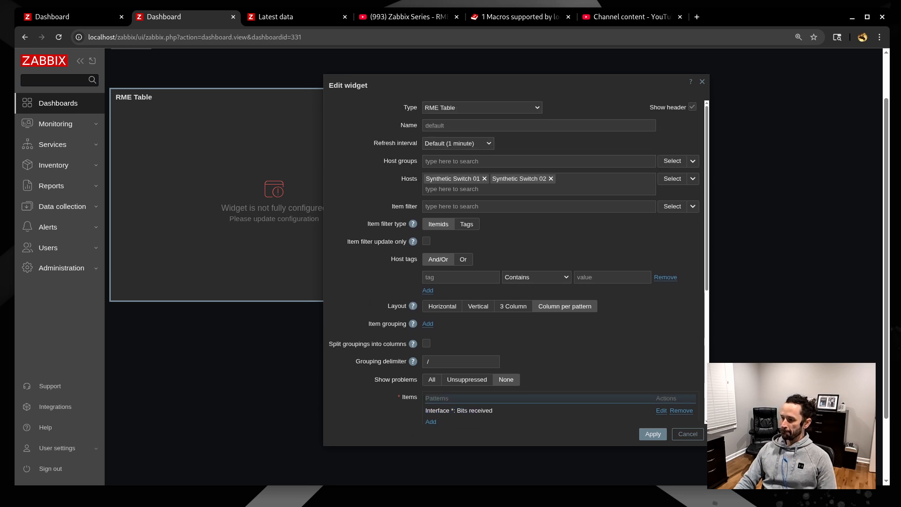
Try to apply the Column per pattern layout to the RME Table widget without an item grouping
{"action": "left_click_drag", "start_coordinate": [493, 85], "coordinate": [557, 85]}
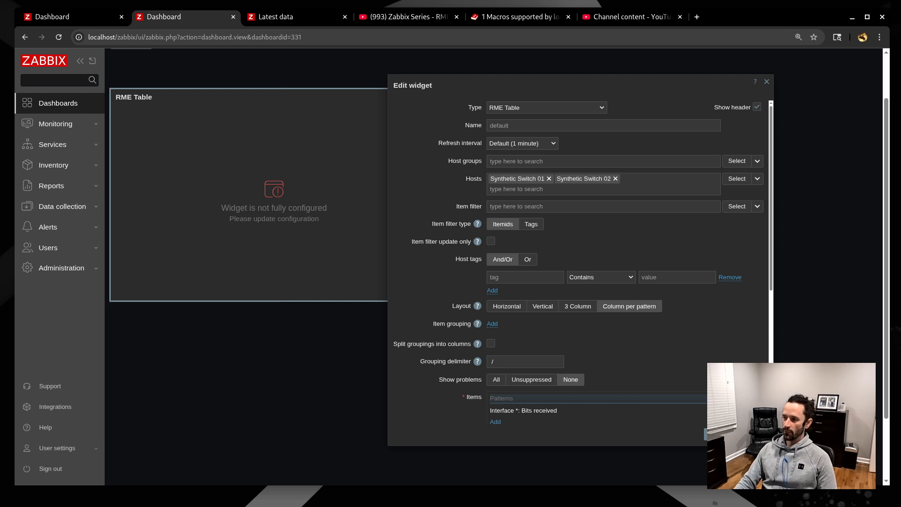
{"action": "left_click_drag", "start_coordinate": [557, 86], "coordinate": [514, 85]}
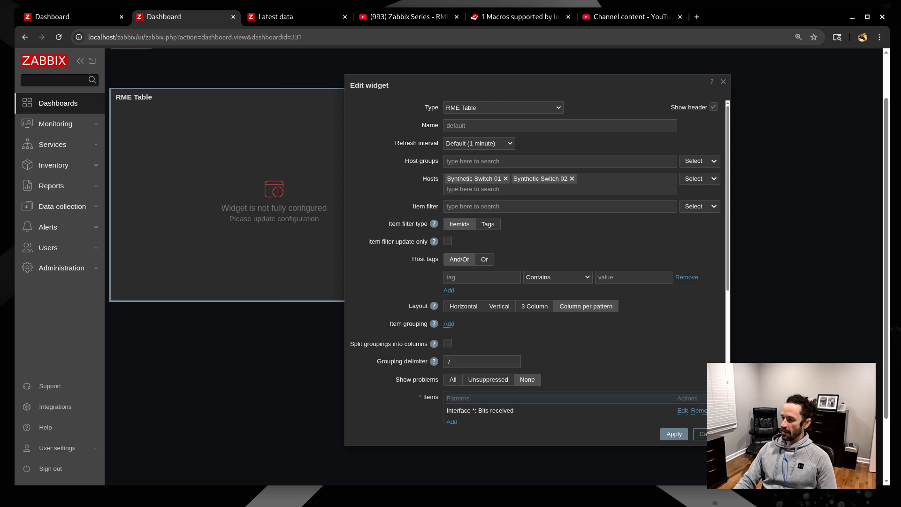
{"action": "left_click", "coordinate": [674, 434]}
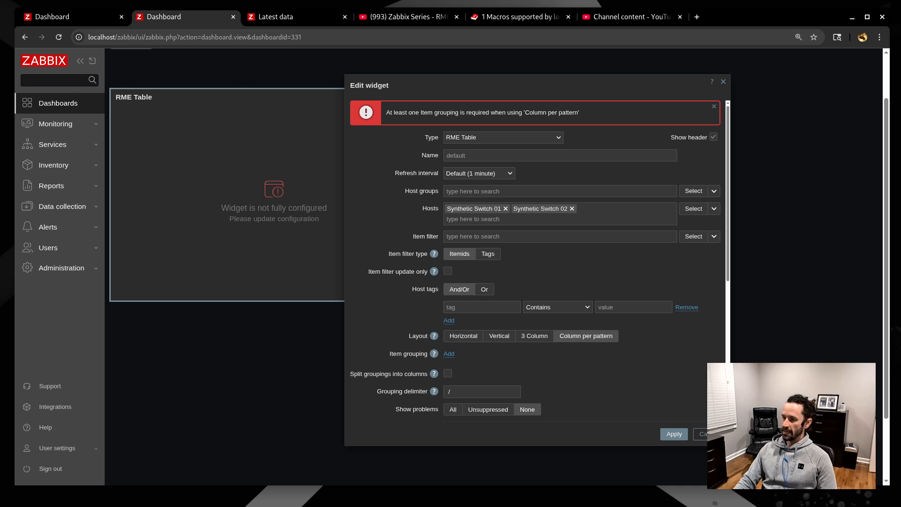
{"action": "left_click_drag", "start_coordinate": [391, 113], "coordinate": [580, 113]}
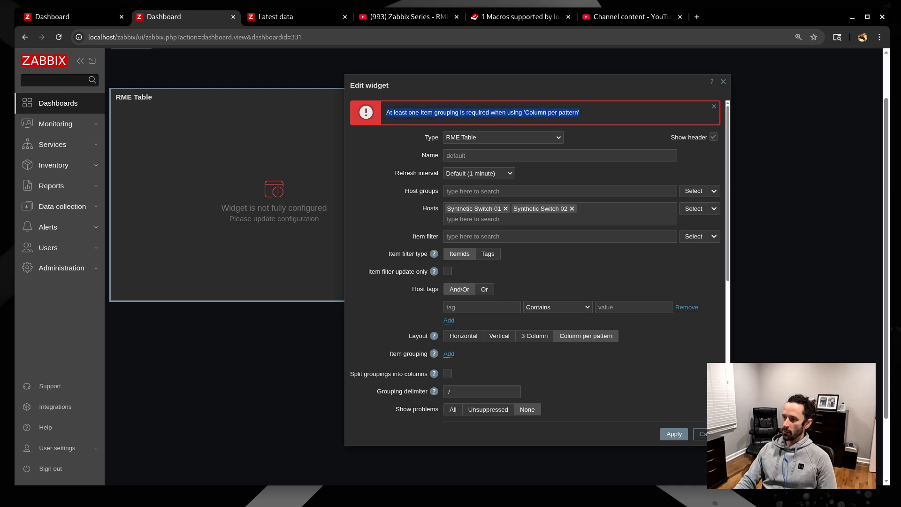
{"action": "left_click", "coordinate": [714, 107]}
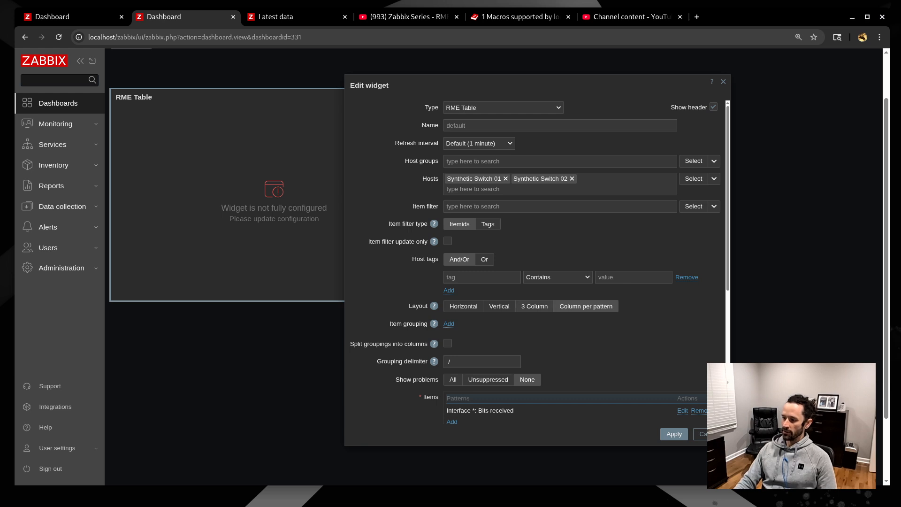
Compare the widget options offered by the 3 Column and Column per pattern layouts, ending on Column per pattern
{"action": "scroll", "coordinate": [545, 308], "scroll_direction": "down", "scroll_amount": 2}
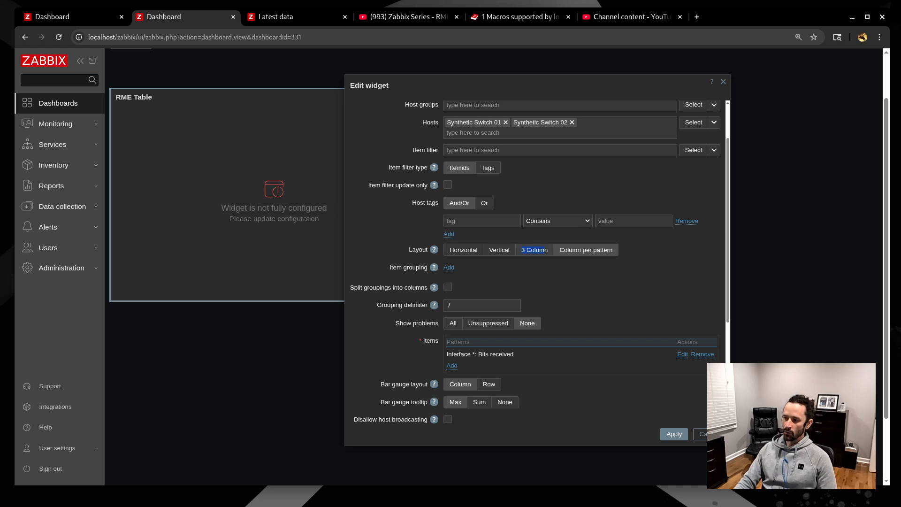
{"action": "left_click", "coordinate": [534, 250]}
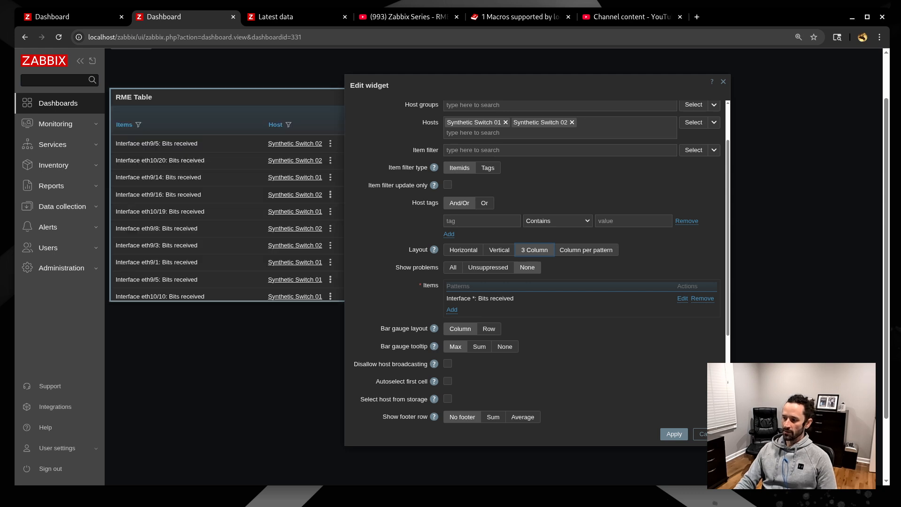
{"action": "left_click", "coordinate": [585, 250]}
{"action": "left_click_drag", "start_coordinate": [390, 267], "coordinate": [428, 306]}
{"action": "left_click", "coordinate": [562, 295]}
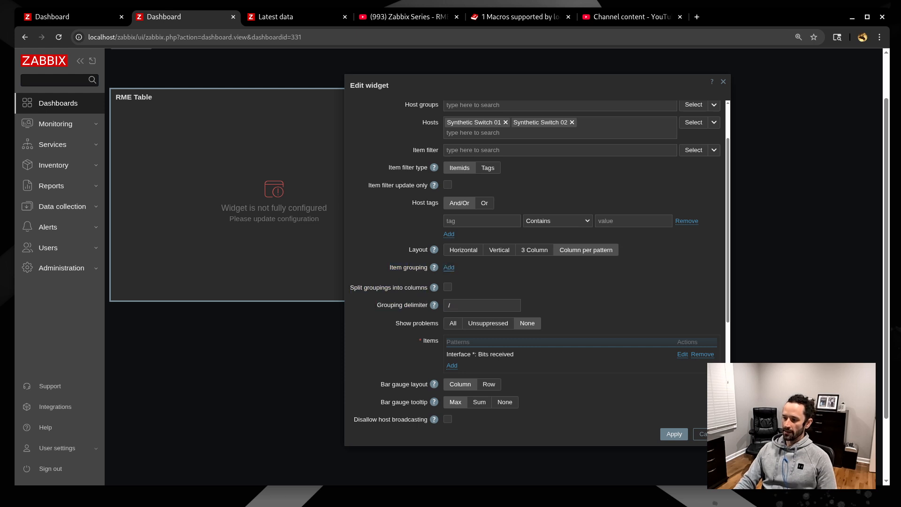
Add an item grouping row of type Item tag value to the RME Table widget
{"action": "left_click_drag", "start_coordinate": [390, 268], "coordinate": [423, 267]}
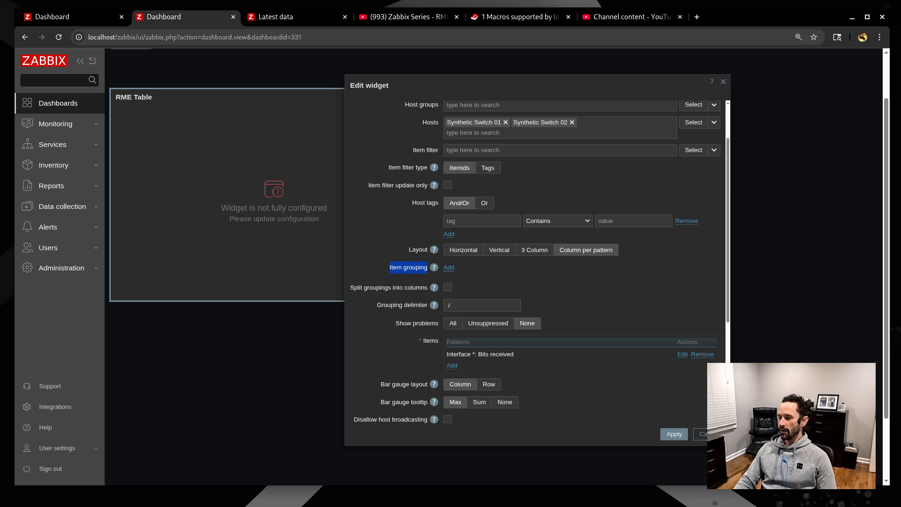
{"action": "left_click", "coordinate": [449, 267]}
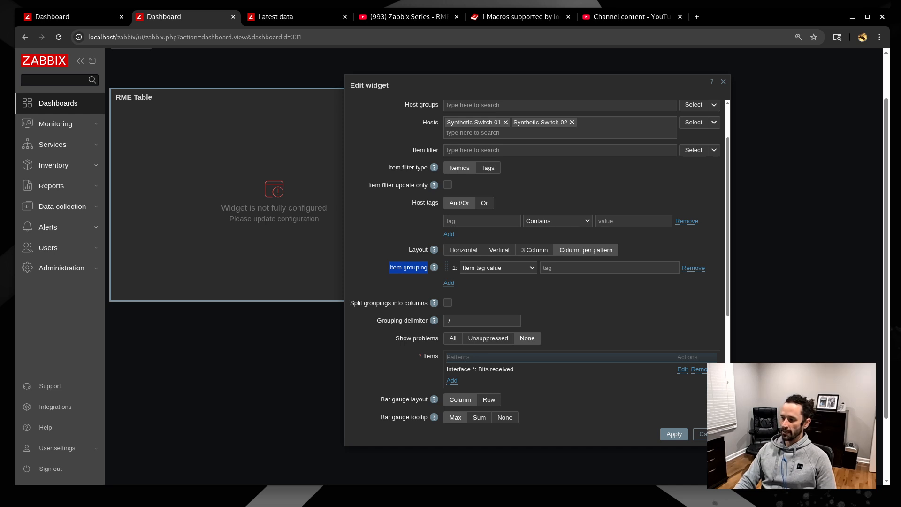
{"action": "left_click", "coordinate": [597, 267]}
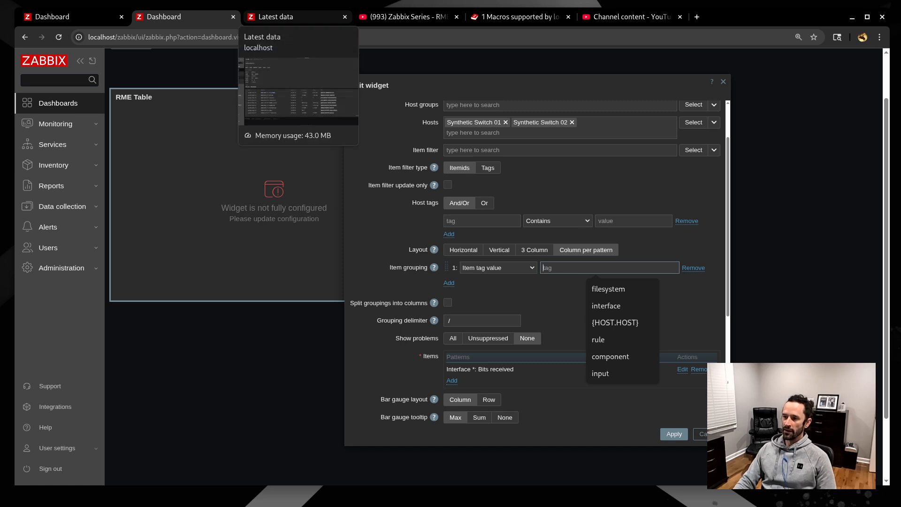
Switch to the Latest data page and examine the names and tags of the interface eth10/25 items
{"action": "left_click", "coordinate": [282, 16]}
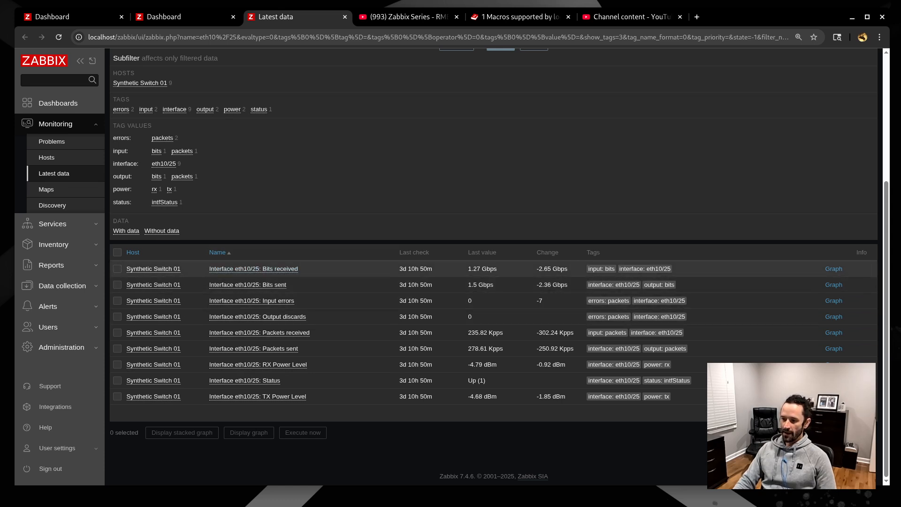
{"action": "left_click_drag", "start_coordinate": [209, 269], "coordinate": [300, 269]}
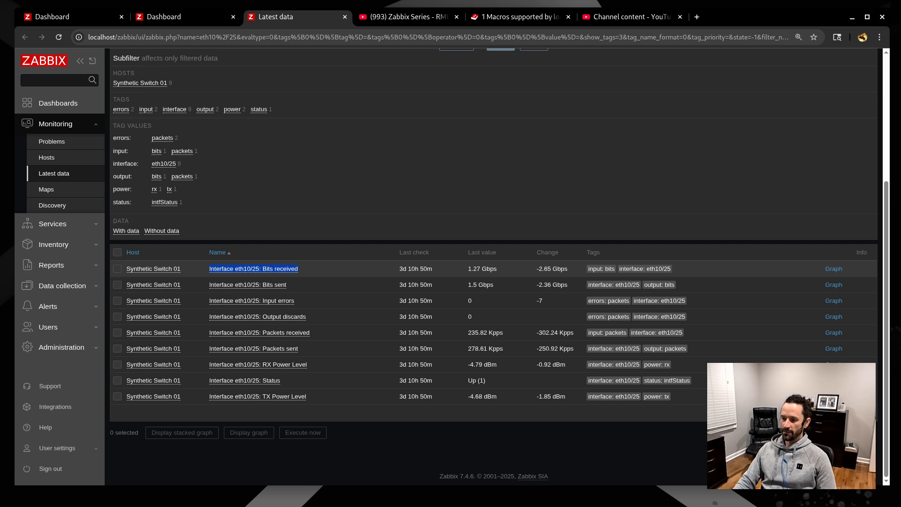
{"action": "left_click_drag", "start_coordinate": [209, 284], "coordinate": [197, 397]}
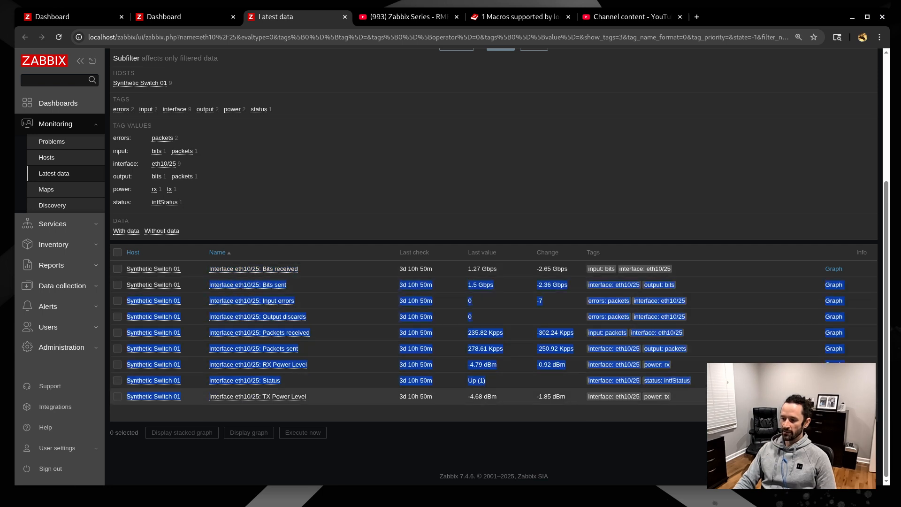
{"action": "left_click", "coordinate": [199, 333]}
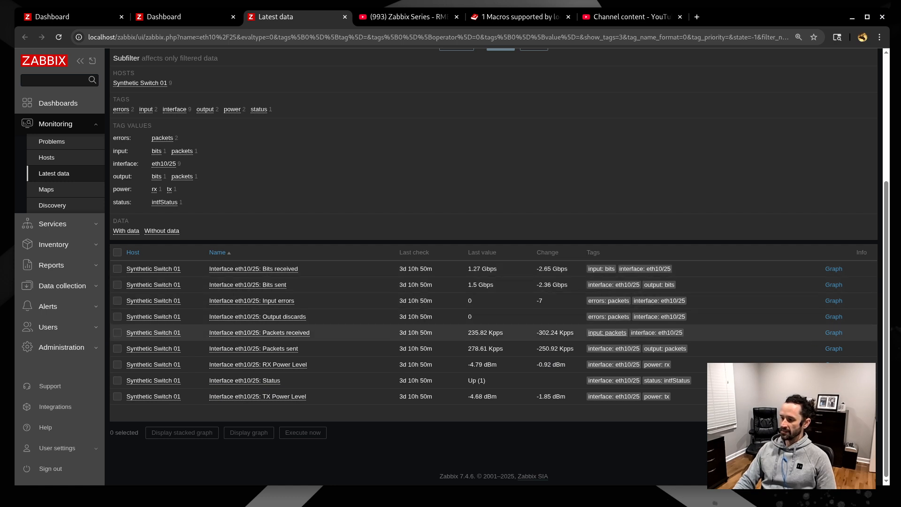
{"action": "left_click_drag", "start_coordinate": [676, 285], "coordinate": [588, 285]}
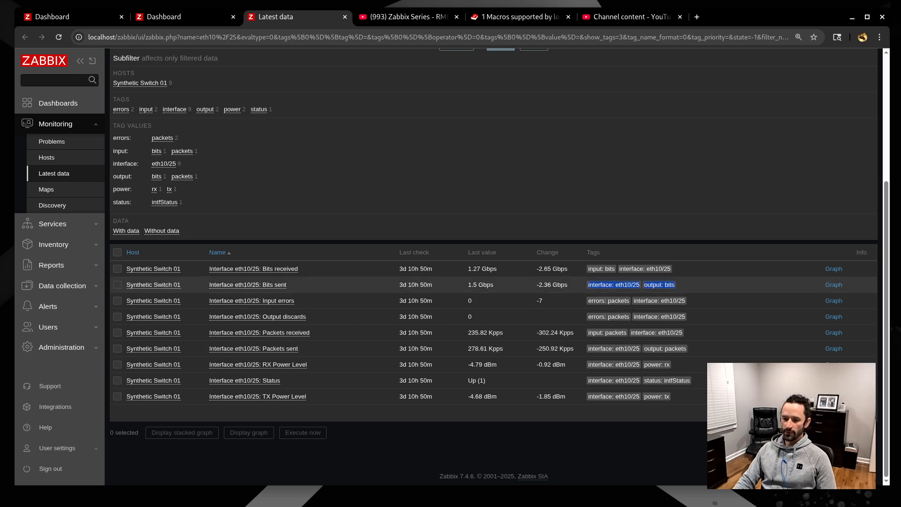
{"action": "left_click", "coordinate": [583, 302]}
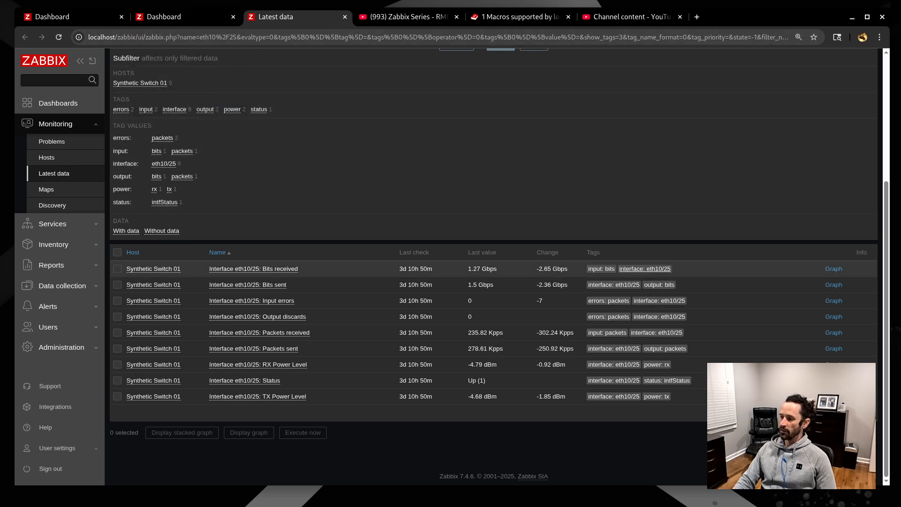
Return to the dashboard's widget settings and set the item grouping's tag to interface
{"action": "left_click", "coordinate": [164, 16]}
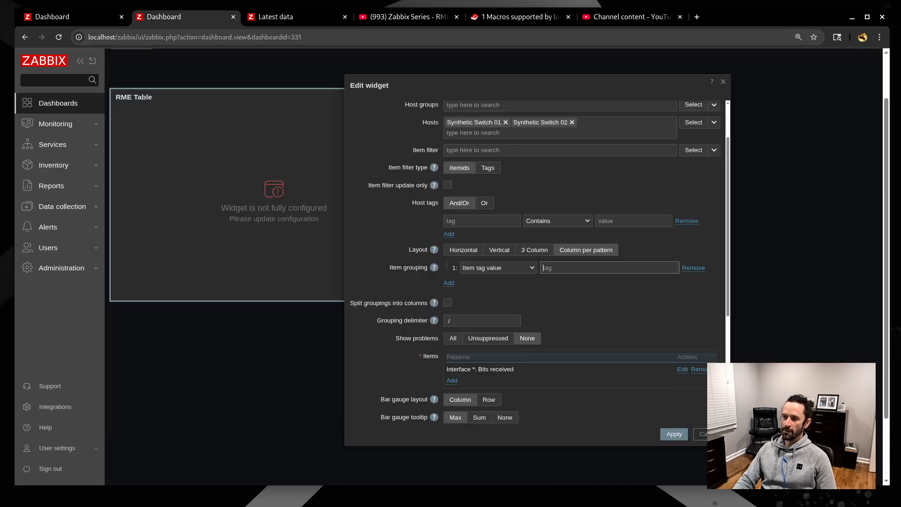
{"action": "left_click", "coordinate": [595, 268]}
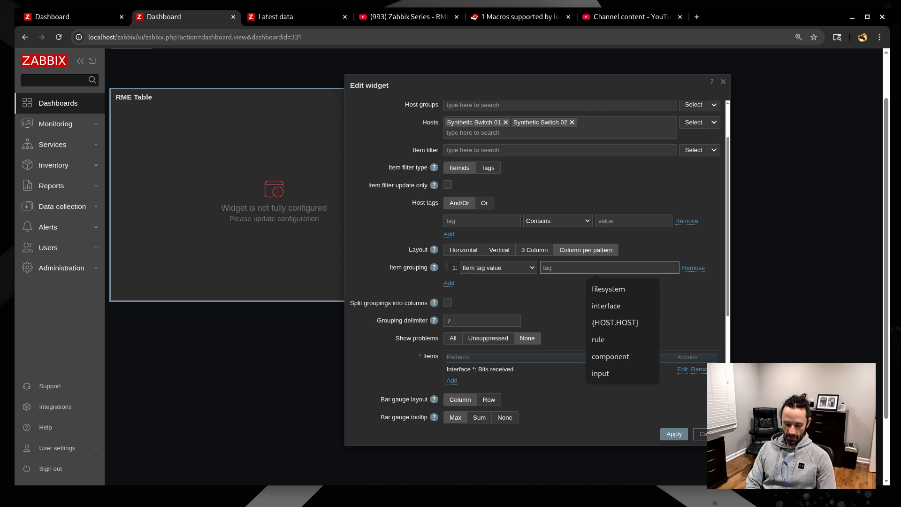
{"action": "type", "text": "interface"}
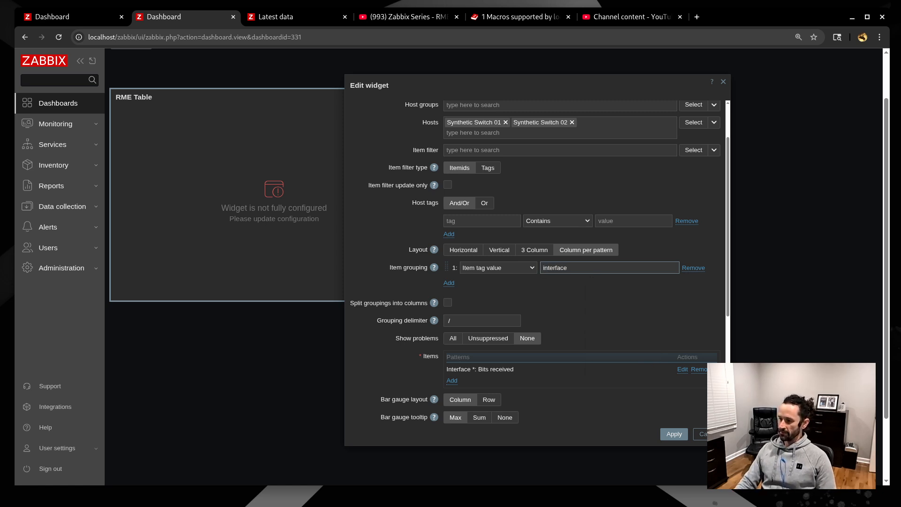
{"action": "key", "text": "Tab"}
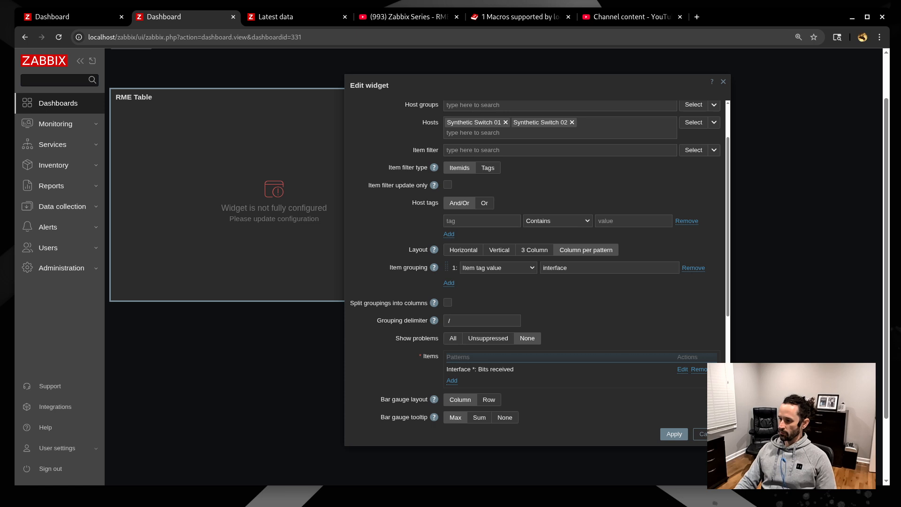
Move the widget settings aside and check the RME Table preview against the interface item grouping
{"action": "scroll", "coordinate": [539, 262], "scroll_direction": "down", "scroll_amount": 2}
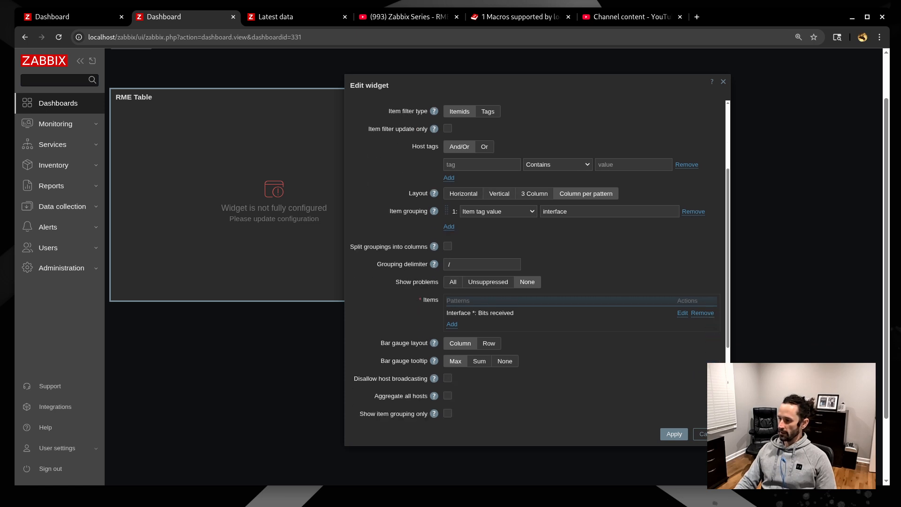
{"action": "key", "text": "Left"}
{"action": "key", "text": "Right"}
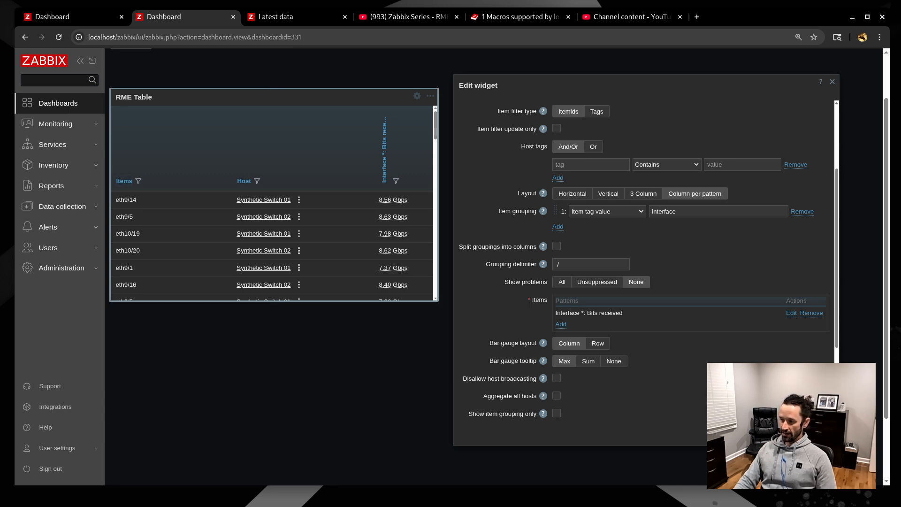
{"action": "left_click", "coordinate": [677, 211]}
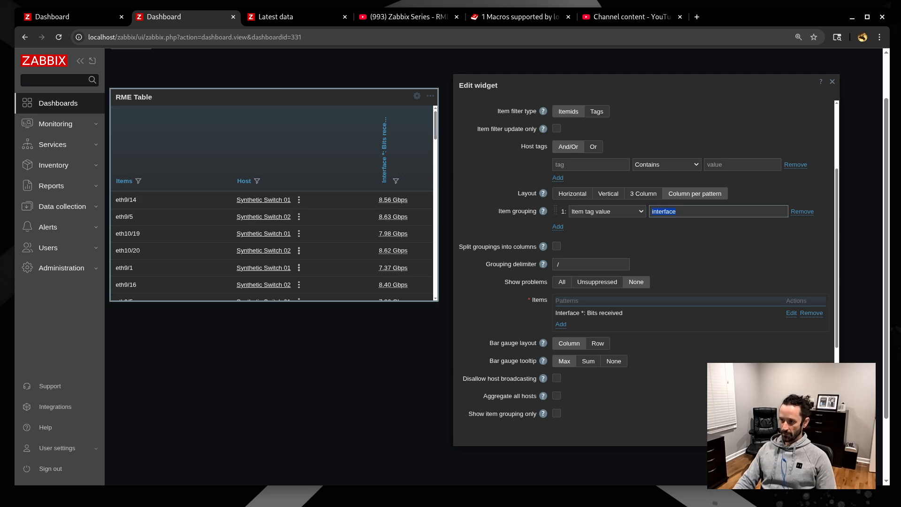
Check the interface tag value of the eth10/25 Bits received item in Latest data, then return to the dashboard's widget settings
{"action": "key", "text": "ctrl+Tab"}
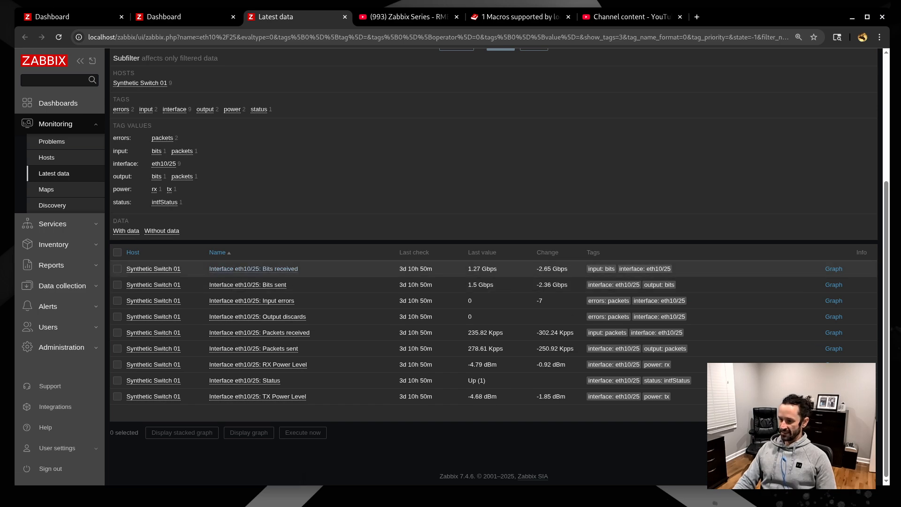
{"action": "left_click_drag", "start_coordinate": [651, 269], "coordinate": [672, 269]}
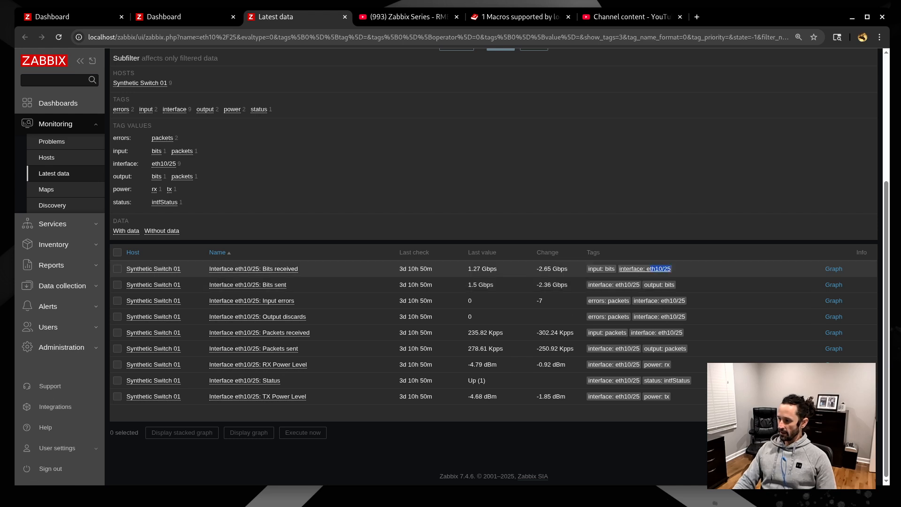
{"action": "left_click", "coordinate": [698, 269]}
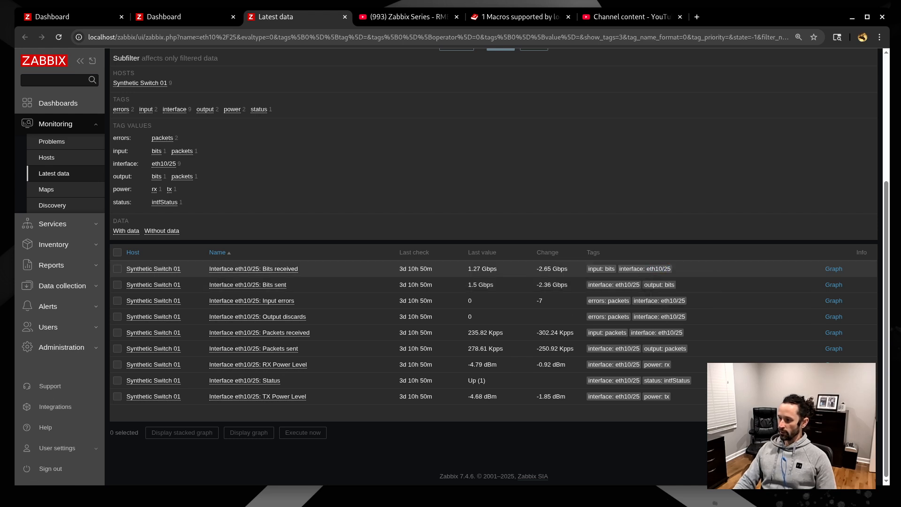
{"action": "left_click", "coordinate": [184, 16]}
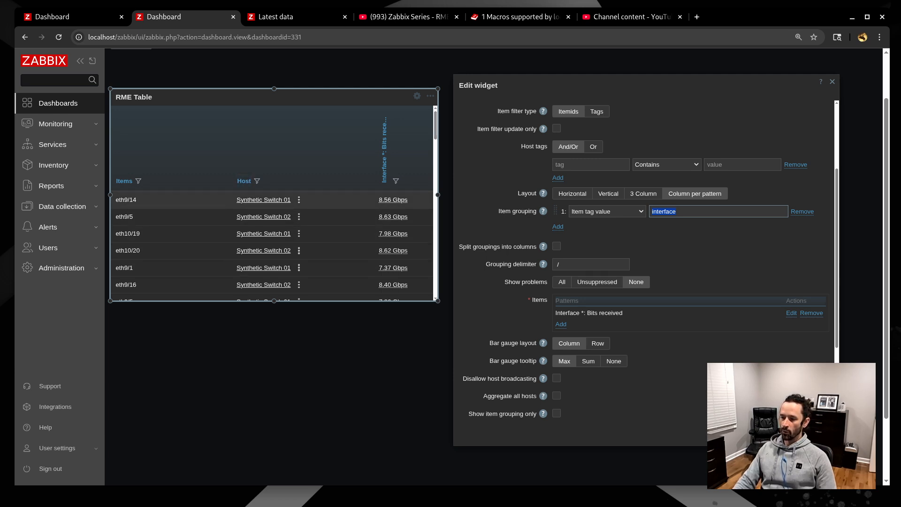
Remove Synthetic Switch 02 from the RME Table widget's hosts and add it back to compare the preview
{"action": "scroll", "coordinate": [648, 263], "scroll_direction": "up", "scroll_amount": 3}
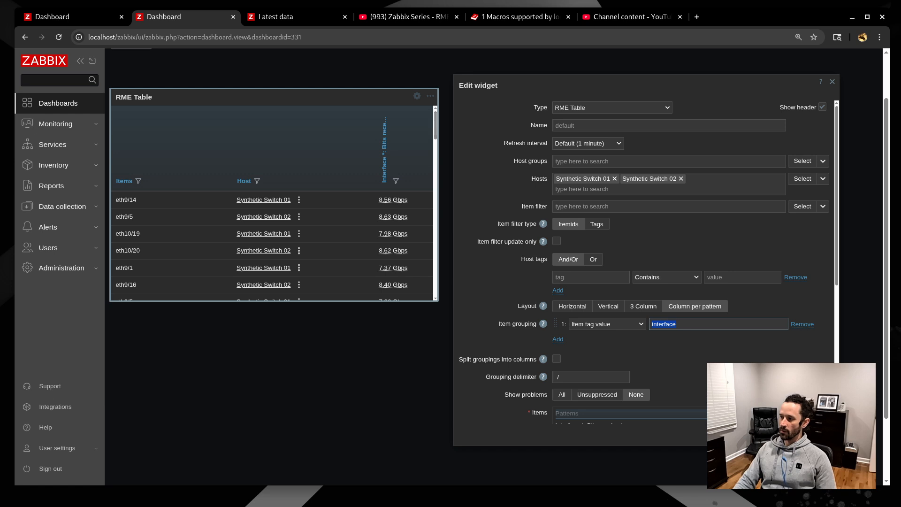
{"action": "left_click", "coordinate": [681, 179]}
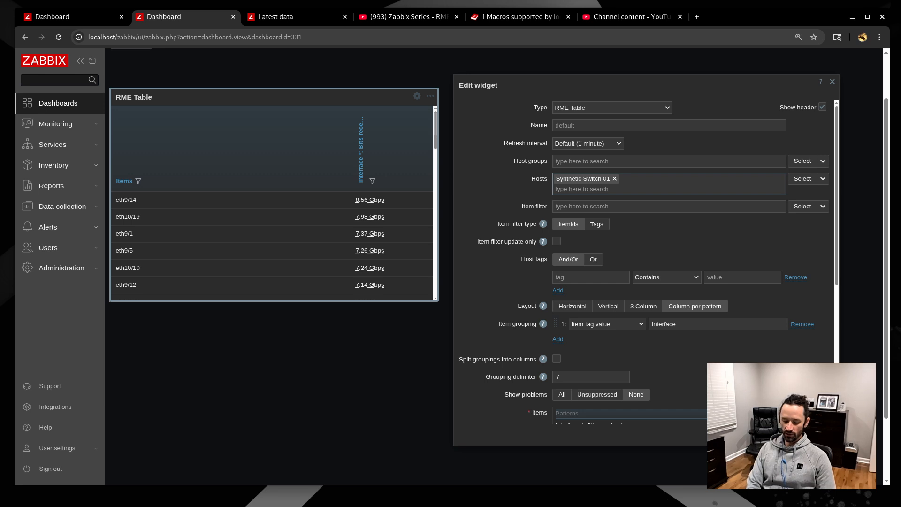
{"action": "type", "text": "synthet"}
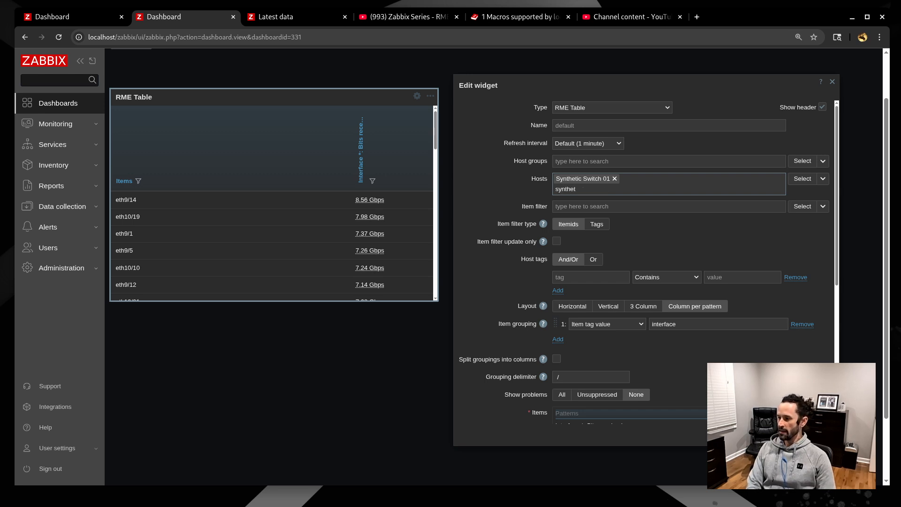
{"action": "type", "text": "ic"}
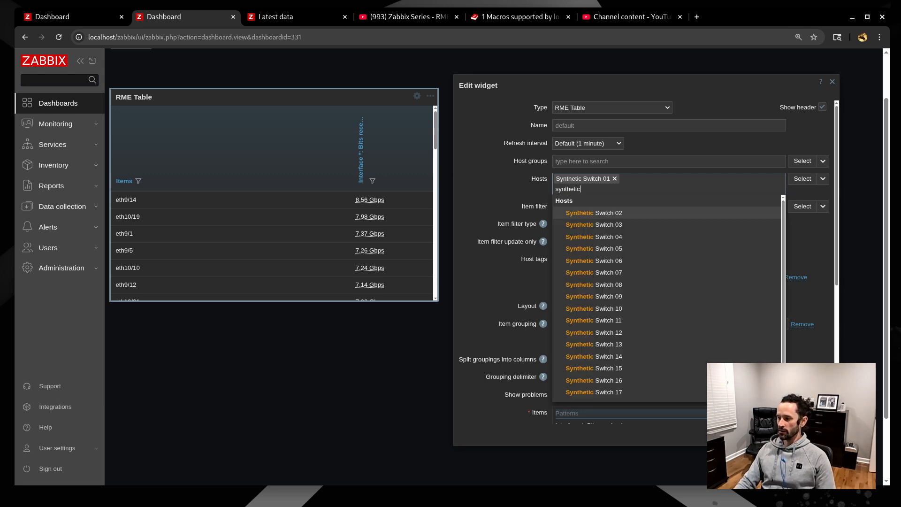
{"action": "key", "text": "Return"}
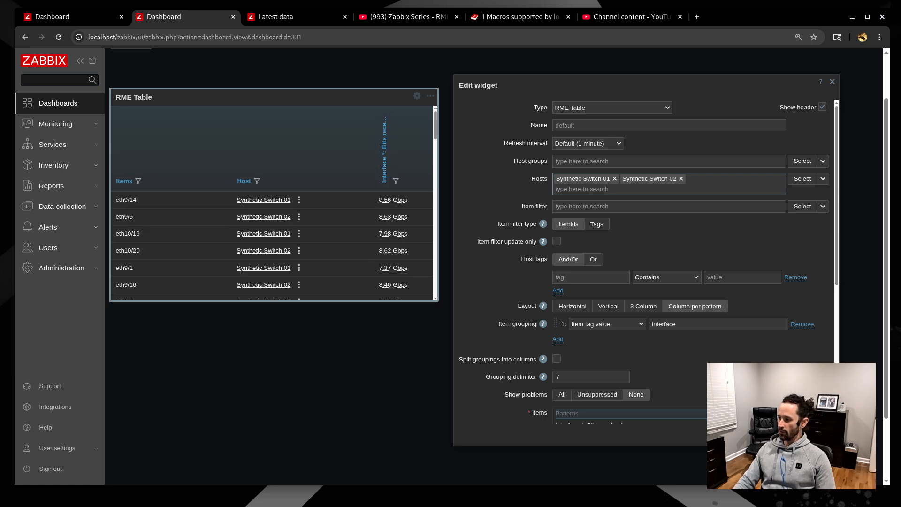
Check the two-host table preview and set Show column header to Horizontal in the widget's advanced configuration
{"action": "scroll", "coordinate": [645, 262], "scroll_direction": "down", "scroll_amount": 3}
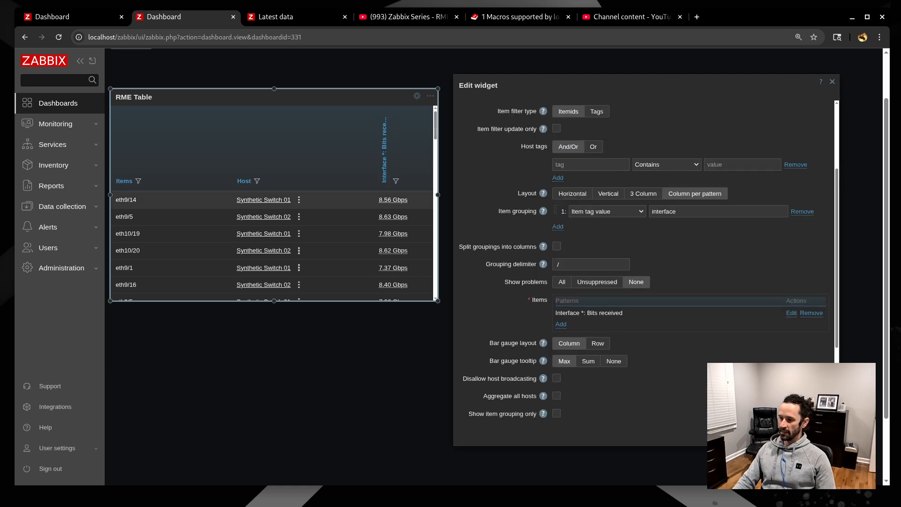
{"action": "scroll", "coordinate": [273, 244], "scroll_direction": "down", "scroll_amount": 2}
{"action": "scroll", "coordinate": [273, 244], "scroll_direction": "down", "scroll_amount": 8}
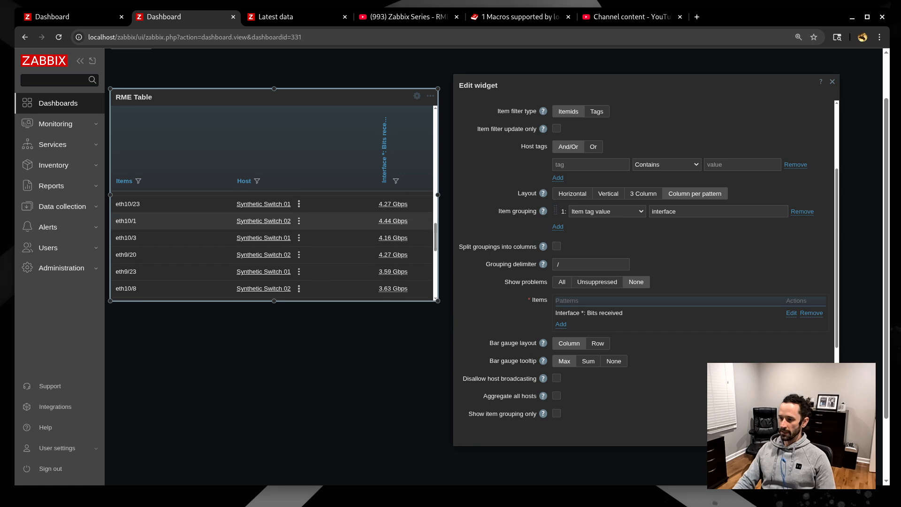
{"action": "scroll", "coordinate": [272, 244], "scroll_direction": "up", "scroll_amount": 8}
{"action": "scroll", "coordinate": [272, 244], "scroll_direction": "up", "scroll_amount": 3}
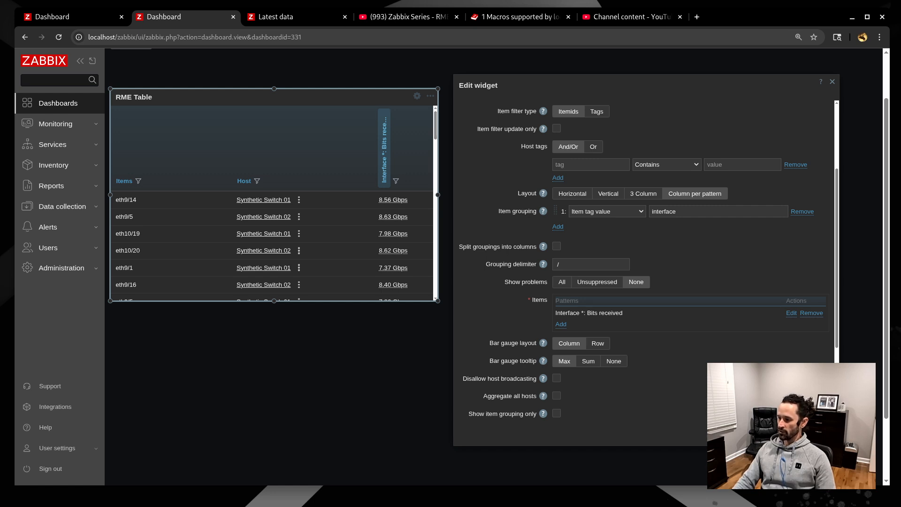
{"action": "scroll", "coordinate": [644, 263], "scroll_direction": "down", "scroll_amount": 3}
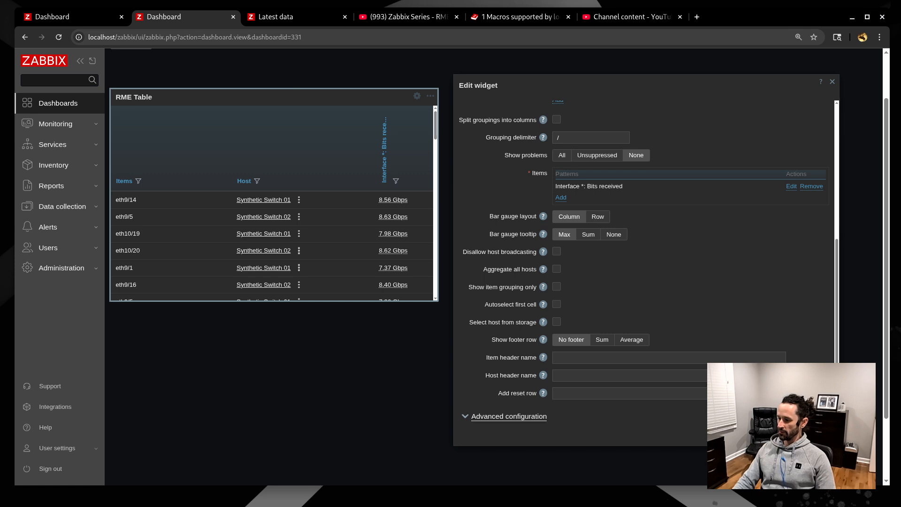
{"action": "left_click", "coordinate": [509, 417]}
{"action": "scroll", "coordinate": [509, 416], "scroll_direction": "down", "scroll_amount": 3}
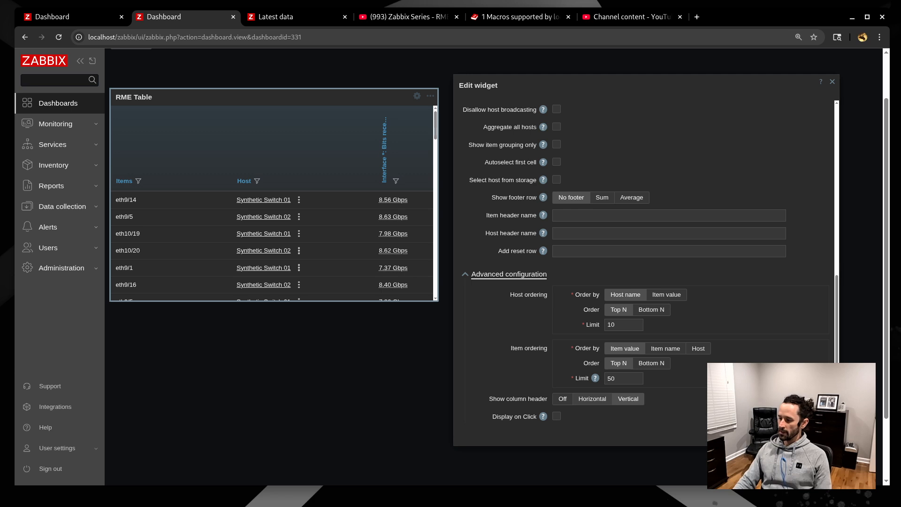
{"action": "left_click", "coordinate": [593, 399]}
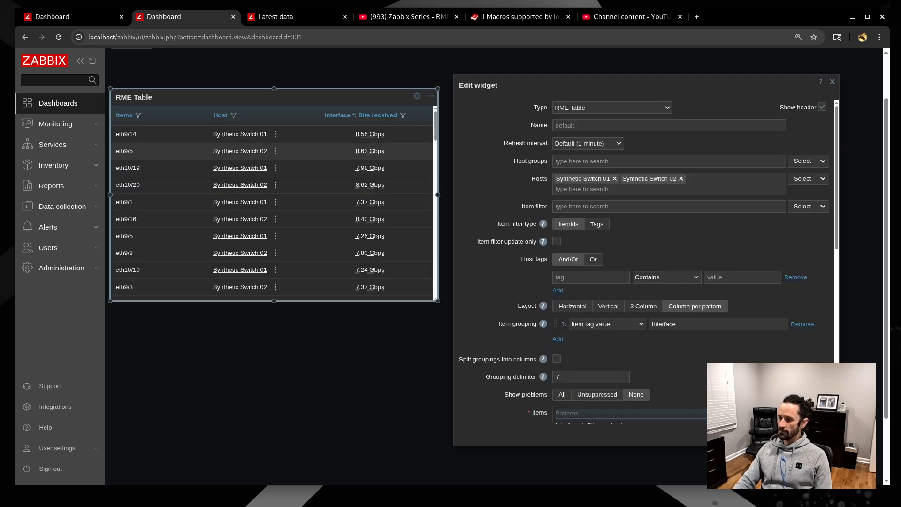
Set the column title of the Interface *: Bits received item pattern to Bits Received and apply the column update
{"action": "scroll", "coordinate": [643, 262], "scroll_direction": "down", "scroll_amount": 2}
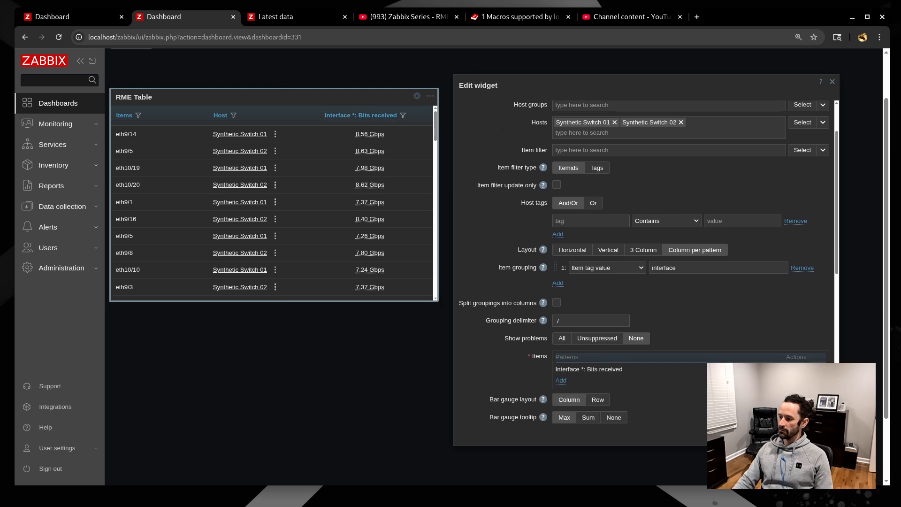
{"action": "left_click_drag", "start_coordinate": [554, 368], "coordinate": [624, 369]}
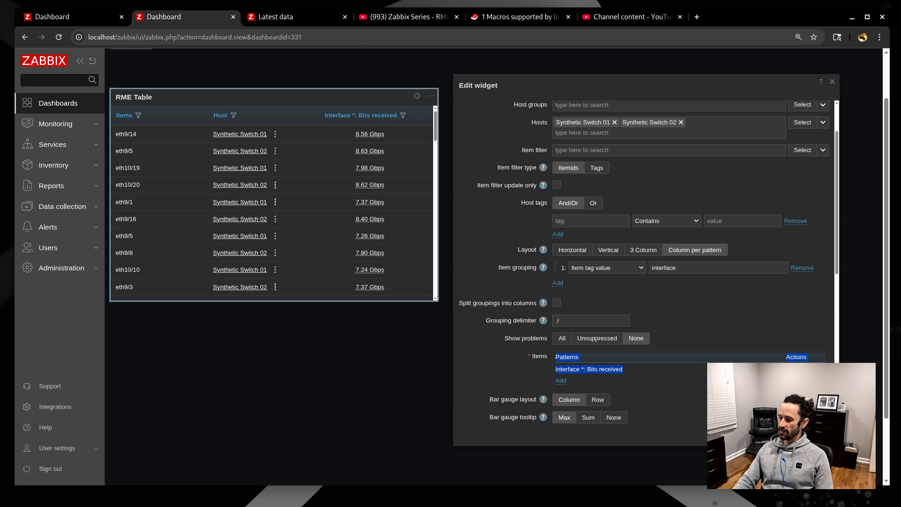
{"action": "left_click", "coordinate": [629, 370]}
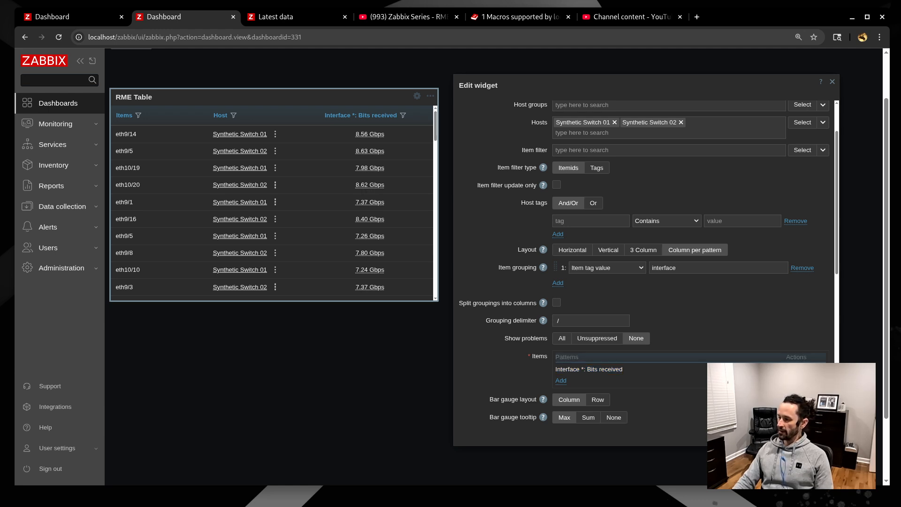
{"action": "left_click", "coordinate": [791, 370]}
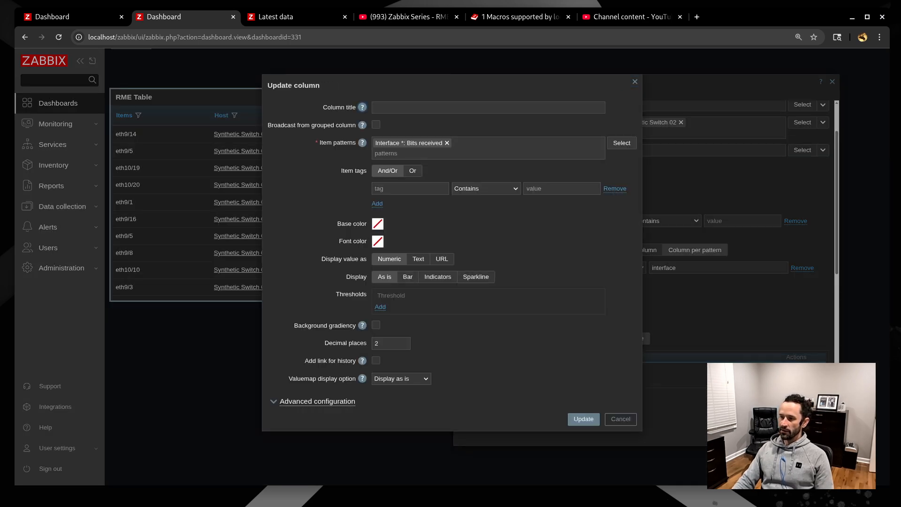
{"action": "left_click_drag", "start_coordinate": [323, 107], "coordinate": [356, 107]}
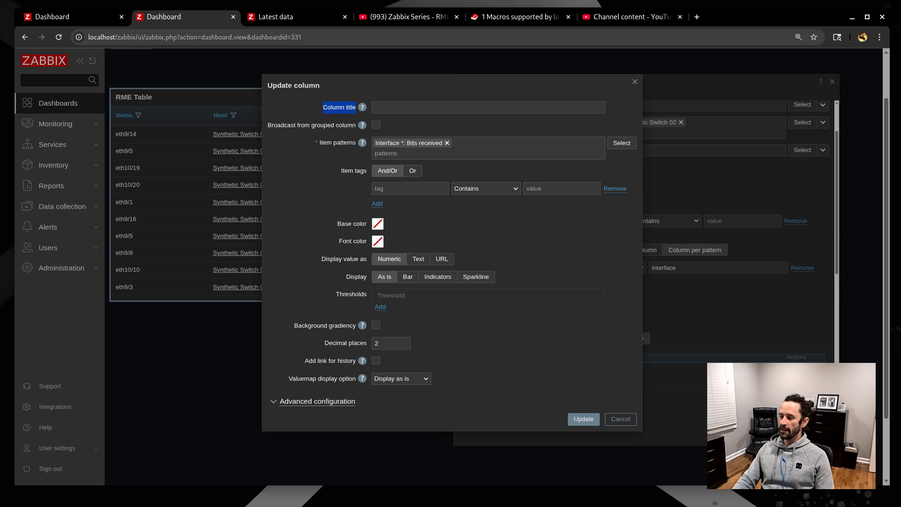
{"action": "left_click", "coordinate": [428, 107]}
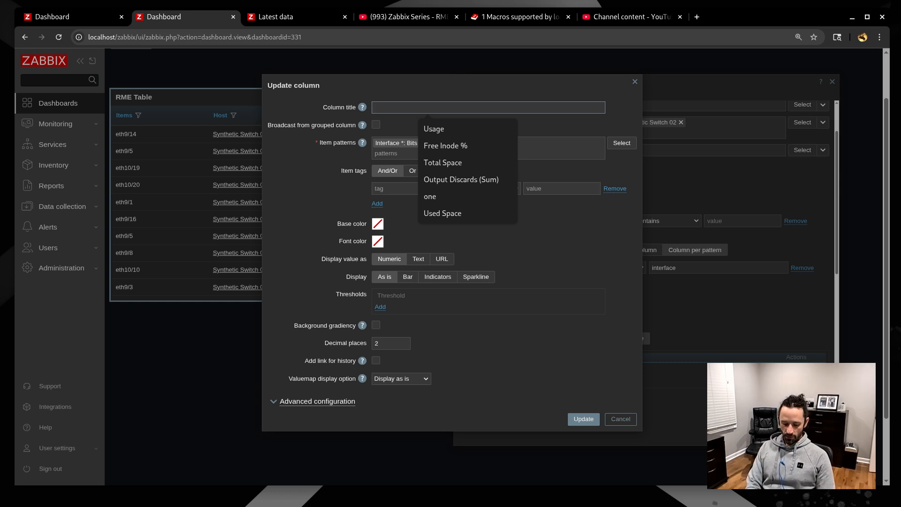
{"action": "type", "text": "Bits Received"}
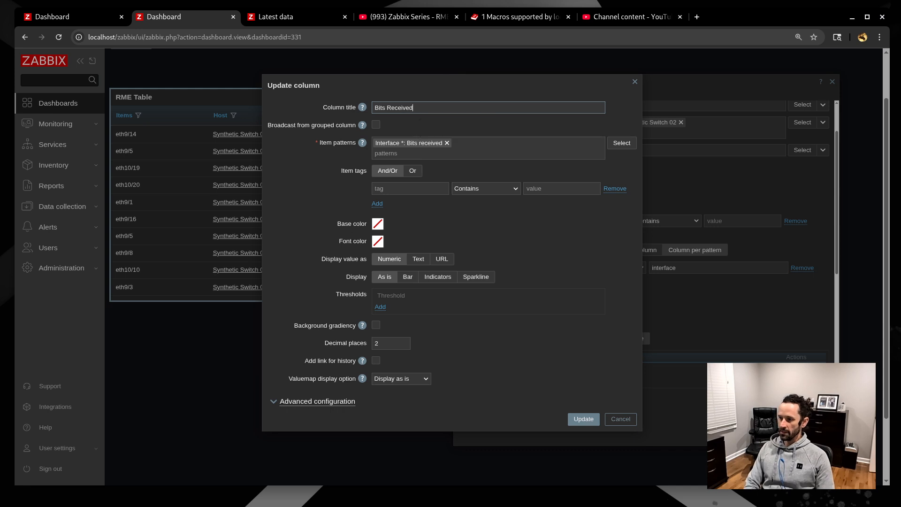
{"action": "key", "text": "Tab"}
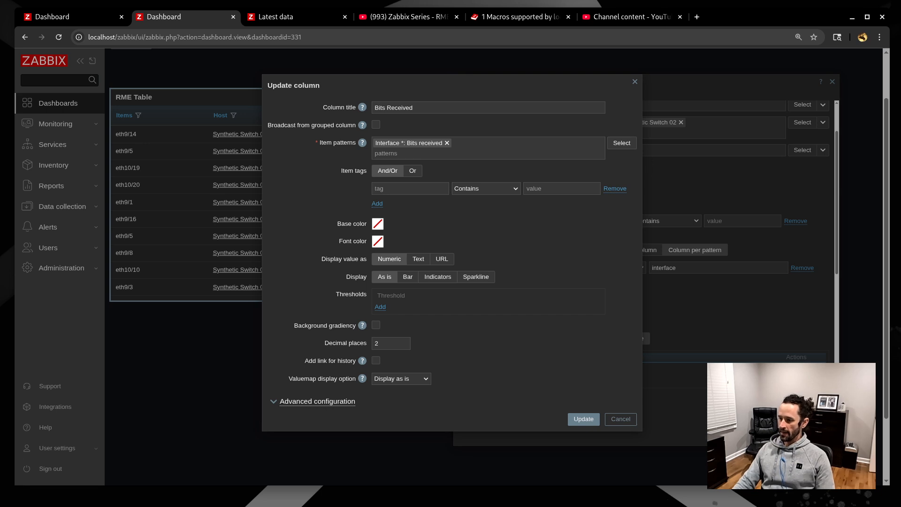
{"action": "left_click", "coordinate": [584, 419]}
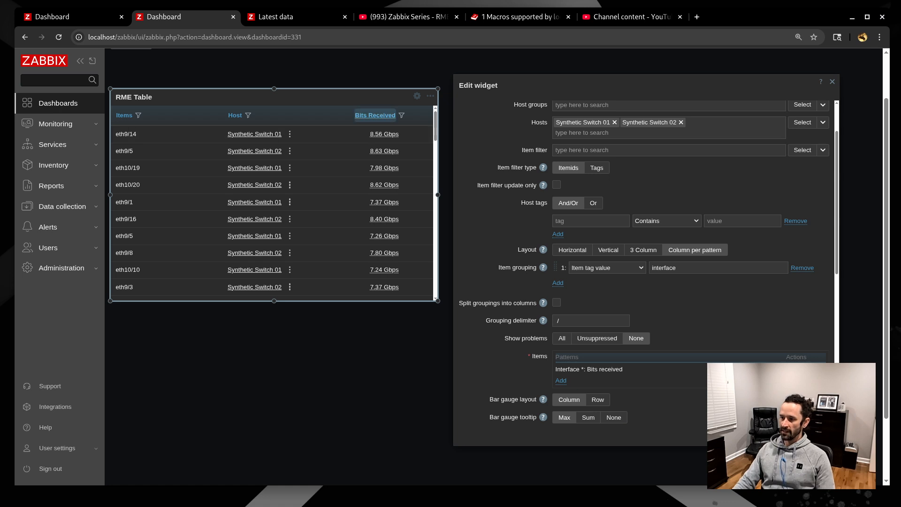
{"action": "left_click_drag", "start_coordinate": [353, 116], "coordinate": [397, 115]}
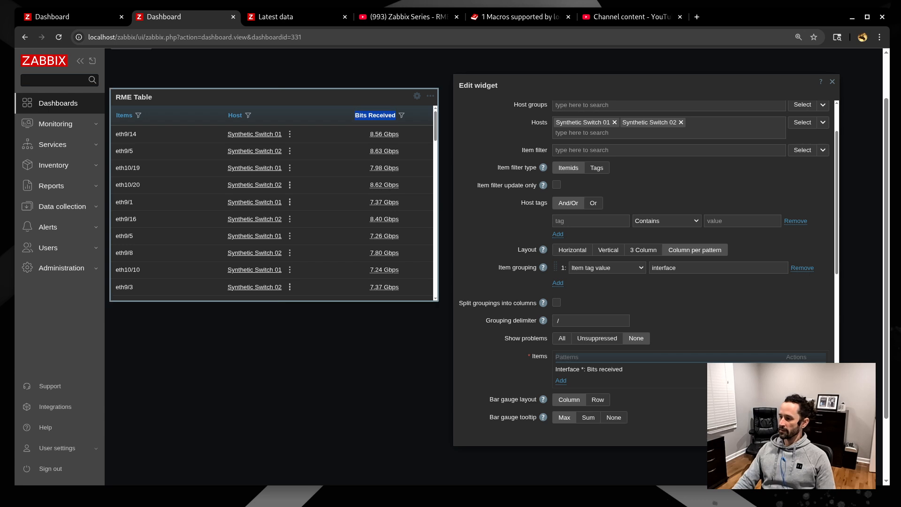
Copy the item name Interface eth10/25: Bits sent from the Latest data page and return to the dashboard's widget settings
{"action": "scroll", "coordinate": [643, 258], "scroll_direction": "down", "scroll_amount": 1}
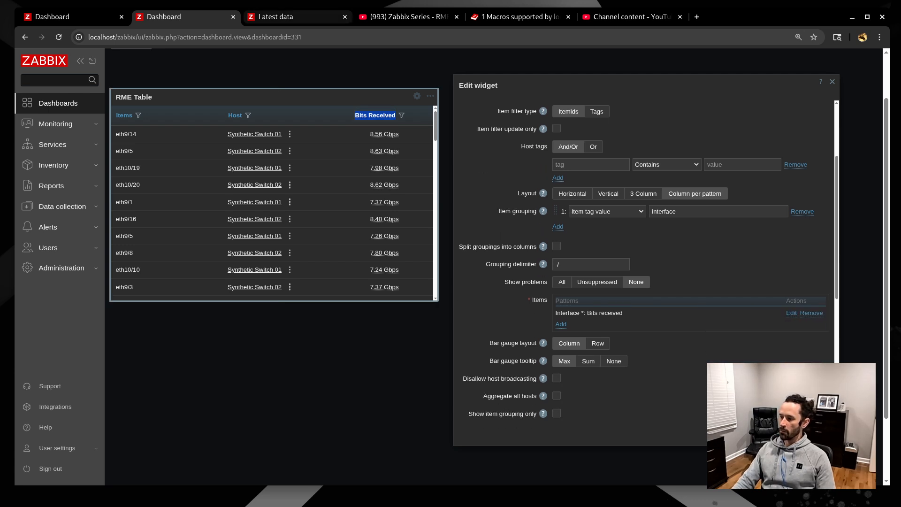
{"action": "left_click", "coordinate": [296, 17]}
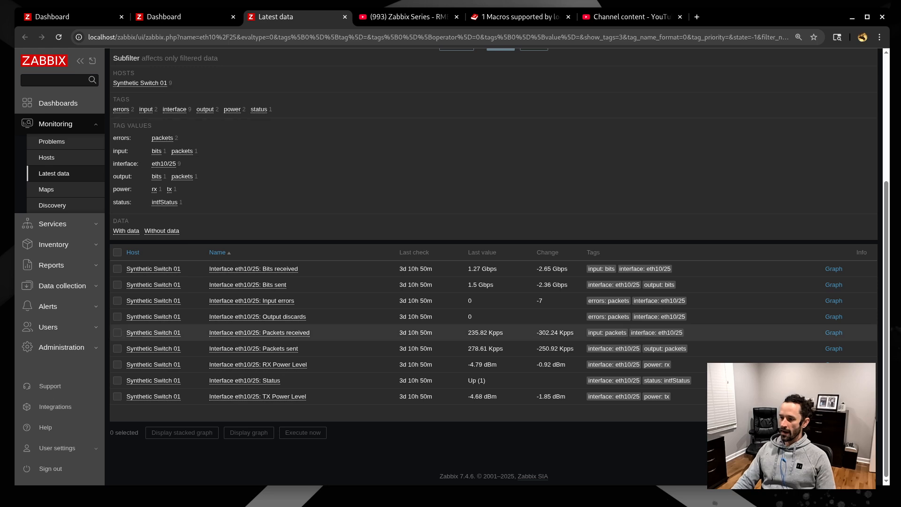
{"action": "triple_click", "coordinate": [268, 285]}
{"action": "key", "text": "ctrl+c"}
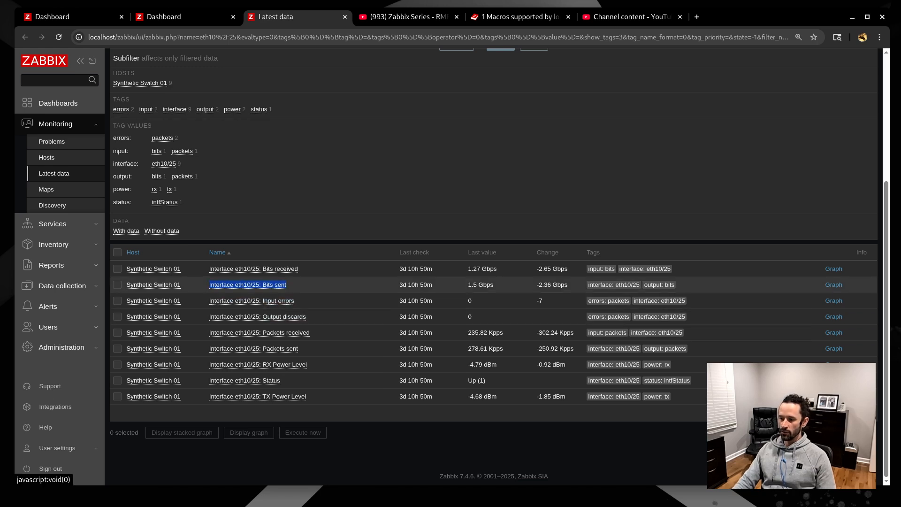
{"action": "left_click", "coordinate": [187, 17]}
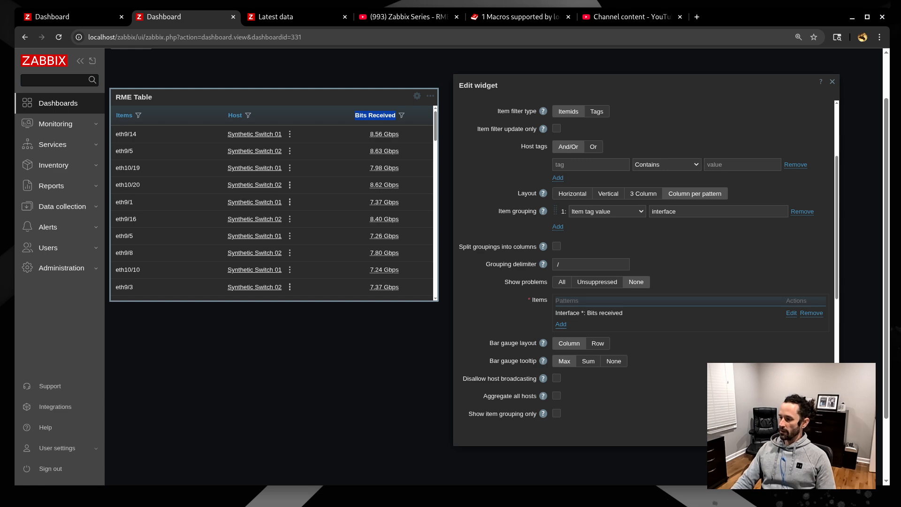
{"action": "left_click", "coordinate": [791, 314]}
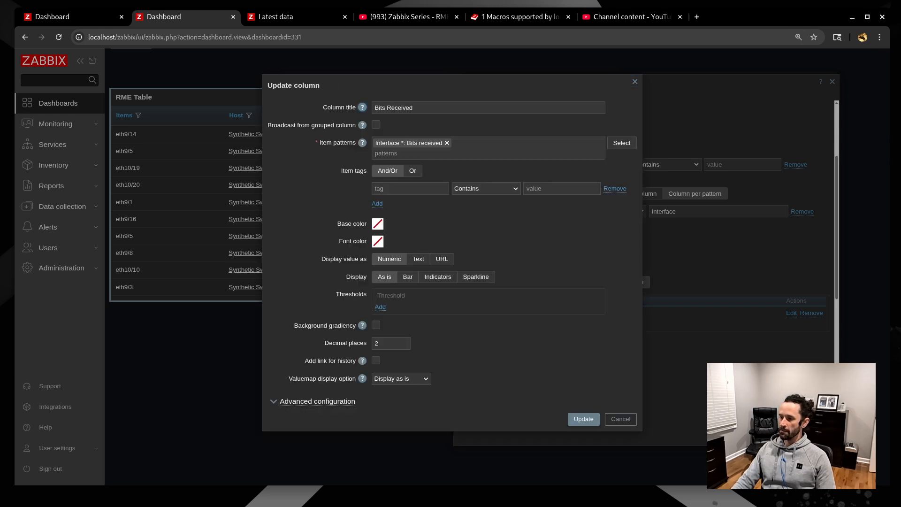
{"action": "left_click", "coordinate": [620, 419]}
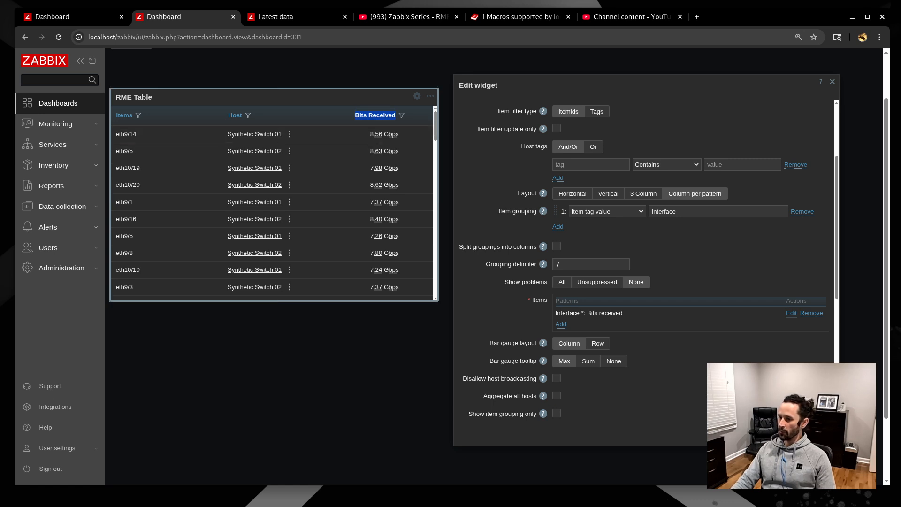
{"action": "left_click_drag", "start_coordinate": [140, 134], "coordinate": [115, 134]}
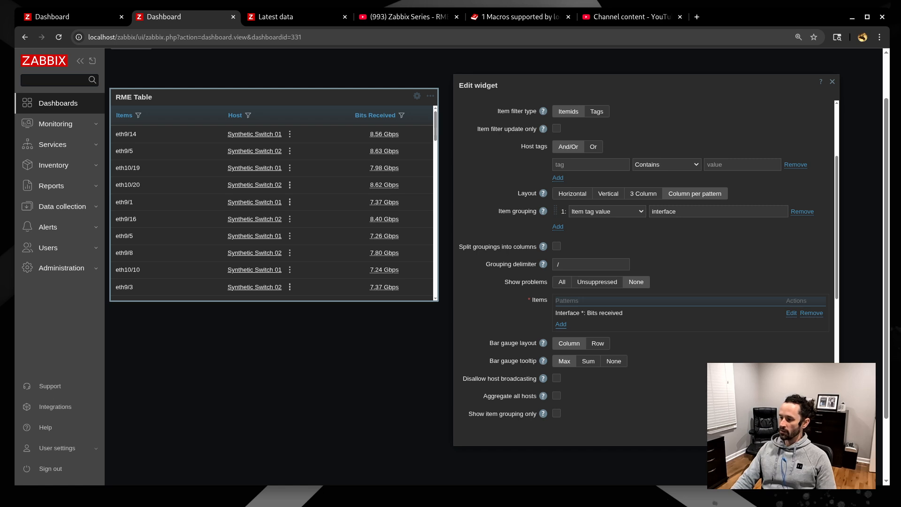
Start a new item column in the RME Table widget and title it Bits Sent
{"action": "mouse_move", "coordinate": [570, 327]}
{"action": "left_mouse_down"}
{"action": "mouse_move", "coordinate": [555, 323]}
{"action": "mouse_move", "coordinate": [556, 300]}
{"action": "mouse_move", "coordinate": [557, 324]}
{"action": "mouse_move", "coordinate": [567, 325]}
{"action": "left_mouse_up"}
{"action": "left_click", "coordinate": [561, 324]}
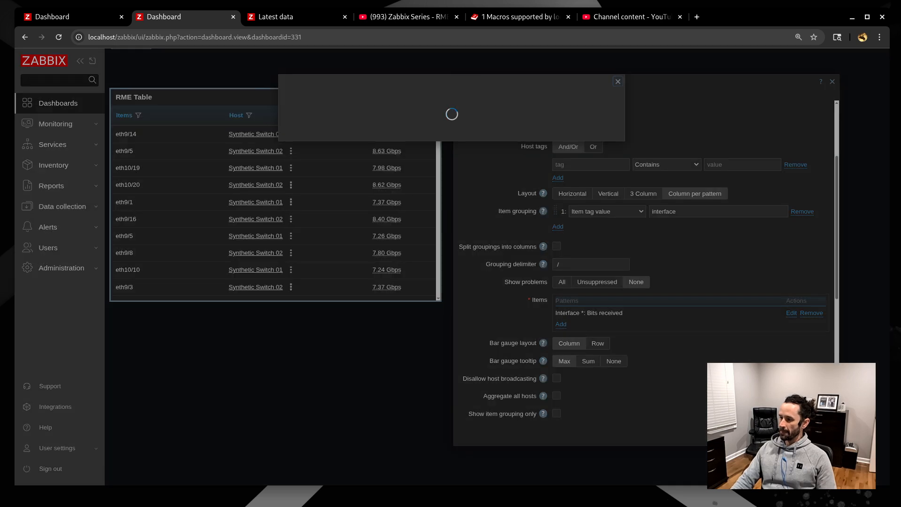
{"action": "left_click", "coordinate": [429, 108]}
{"action": "type", "text": "Bits Sent"}
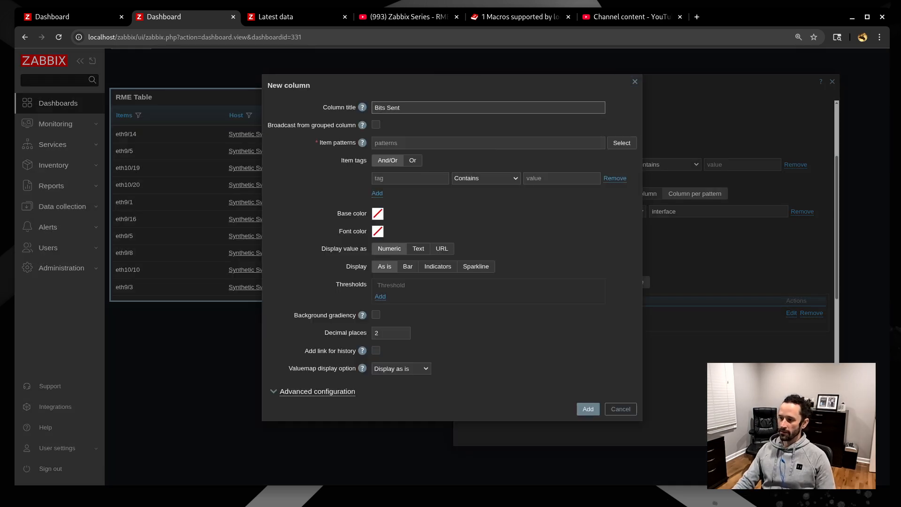
Paste the copied item name, generalize it to the pattern Interface *: Bits sent, and add the column to the widget
{"action": "left_click", "coordinate": [488, 142]}
{"action": "key", "text": "ctrl+v"}
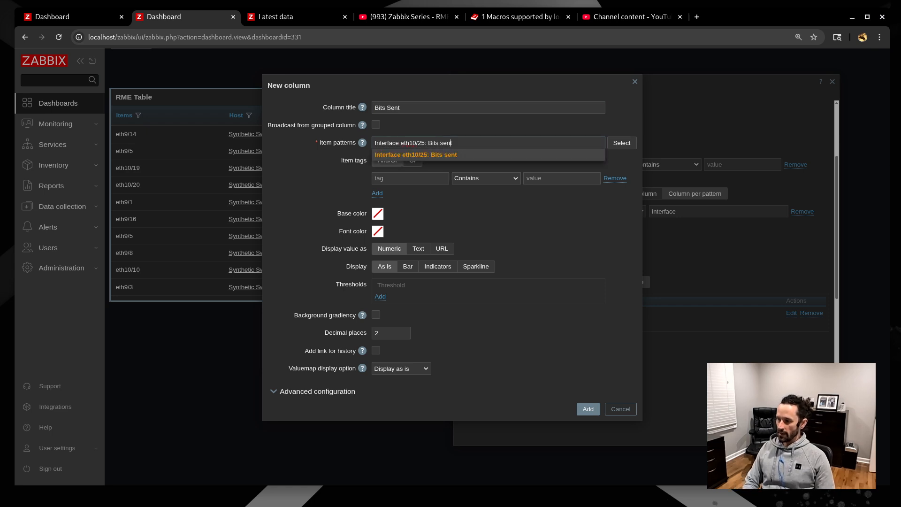
{"action": "key", "text": "BackSpace"}
{"action": "key", "text": "BackSpace"}
{"action": "key", "text": "BackSpace"}
{"action": "key", "text": "BackSpace"}
{"action": "key", "text": "BackSpace"}
{"action": "key", "text": "BackSpace"}
{"action": "key", "text": "BackSpace"}
{"action": "key", "text": "BackSpace"}
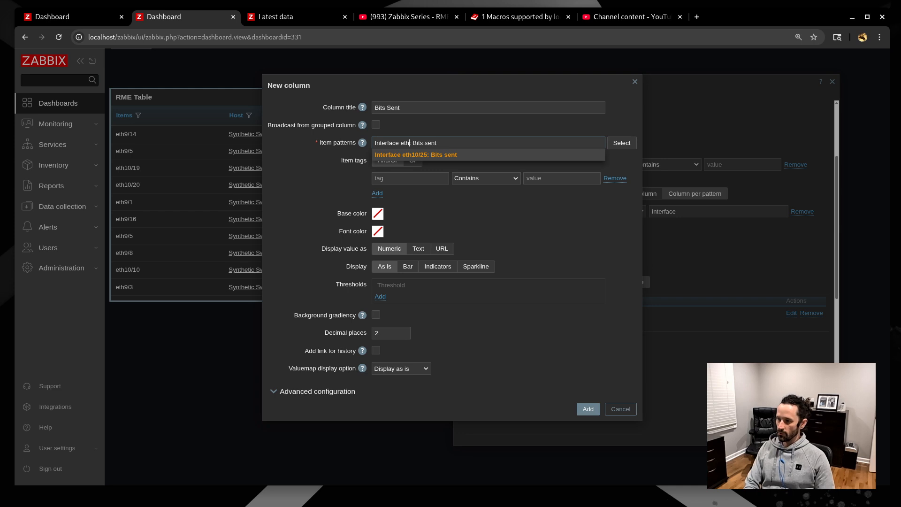
{"action": "type", "text": "*"}
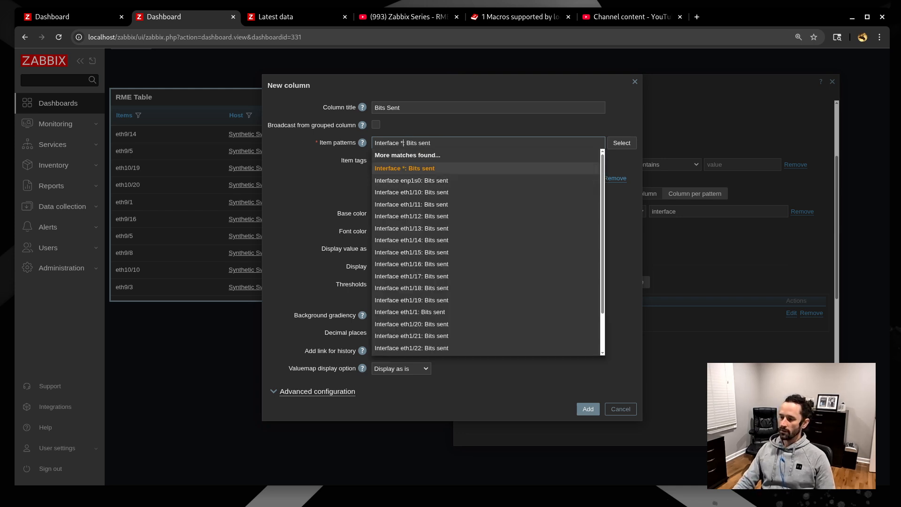
{"action": "key", "text": "Return"}
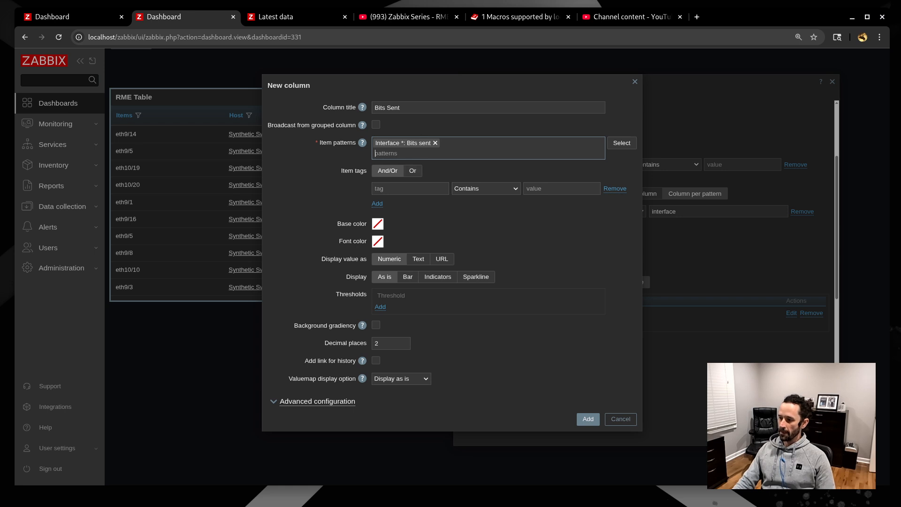
{"action": "left_click", "coordinate": [589, 419]}
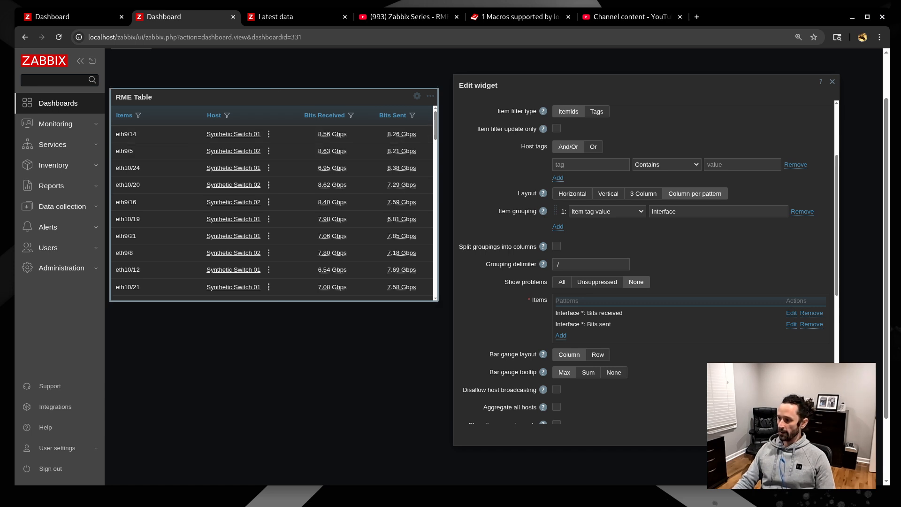
Examine the Bits Received and Bits Sent values in the eth9/14 row of the table preview
{"action": "left_click", "coordinate": [277, 17]}
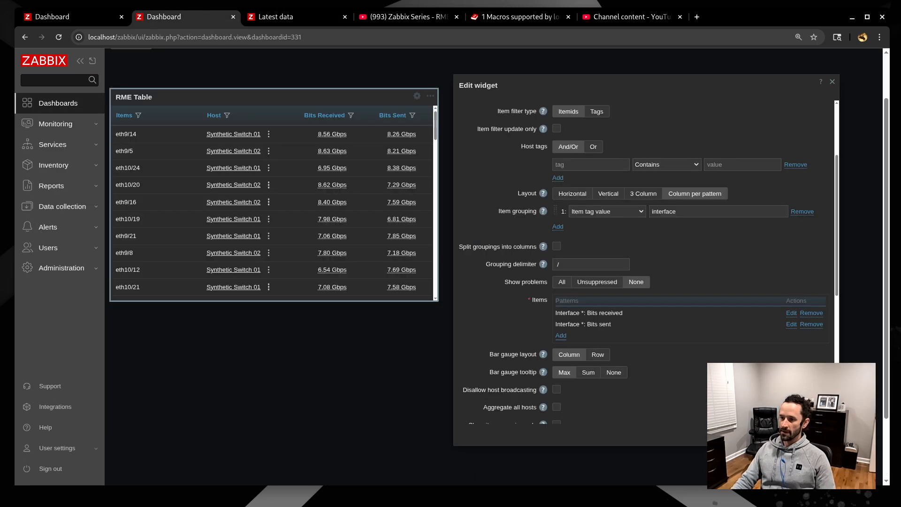
{"action": "left_click", "coordinate": [164, 16]}
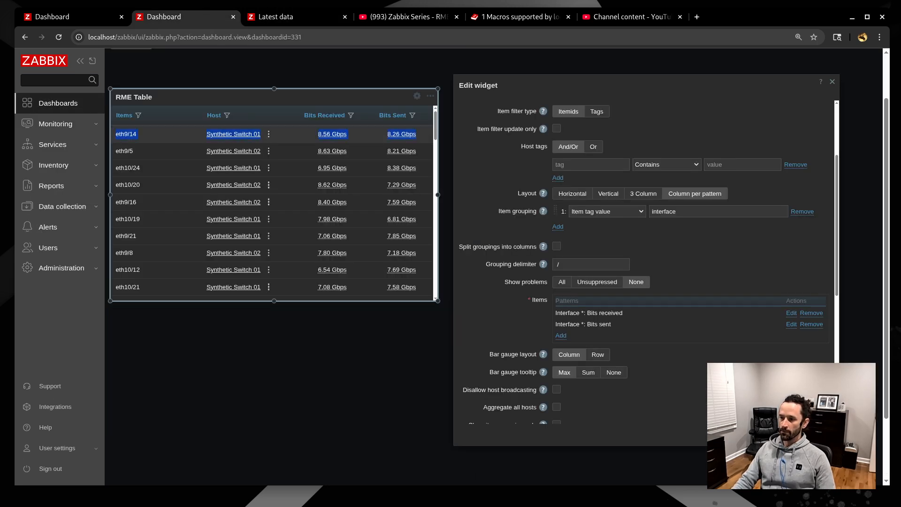
{"action": "mouse_move", "coordinate": [409, 134]}
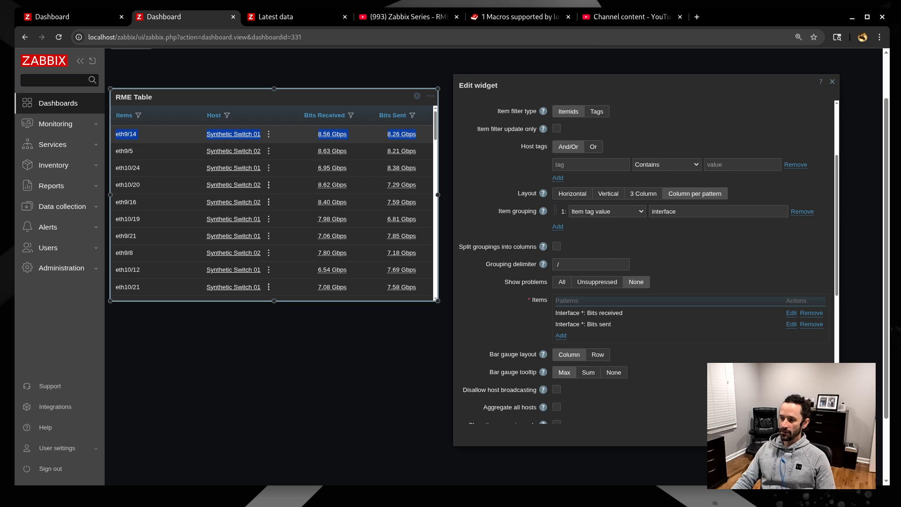
{"action": "left_click", "coordinate": [283, 134]}
{"action": "left_click", "coordinate": [282, 135]}
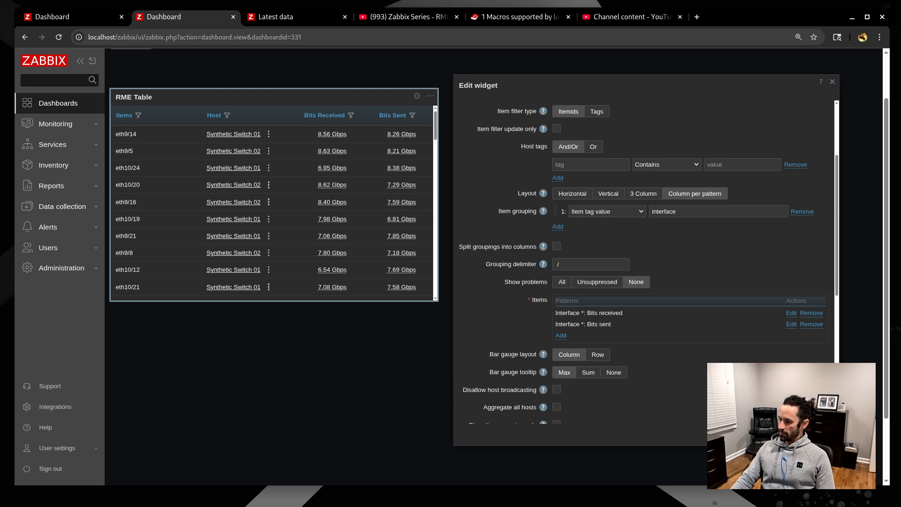
Remove Synthetic Switch 02 from the widget's hosts to preview a single host, and add it back
{"action": "scroll", "coordinate": [643, 262], "scroll_direction": "down", "scroll_amount": 2}
{"action": "scroll", "coordinate": [643, 262], "scroll_direction": "up", "scroll_amount": 4}
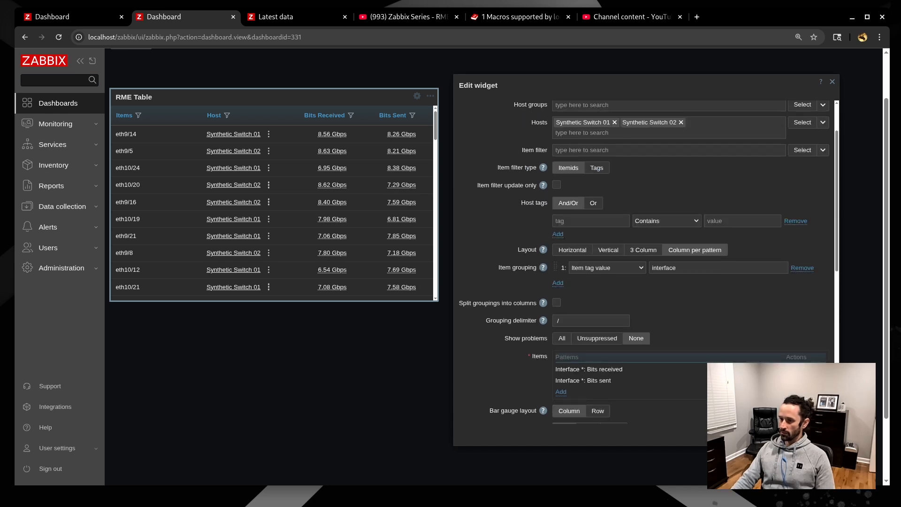
{"action": "scroll", "coordinate": [643, 262], "scroll_direction": "down", "scroll_amount": 8}
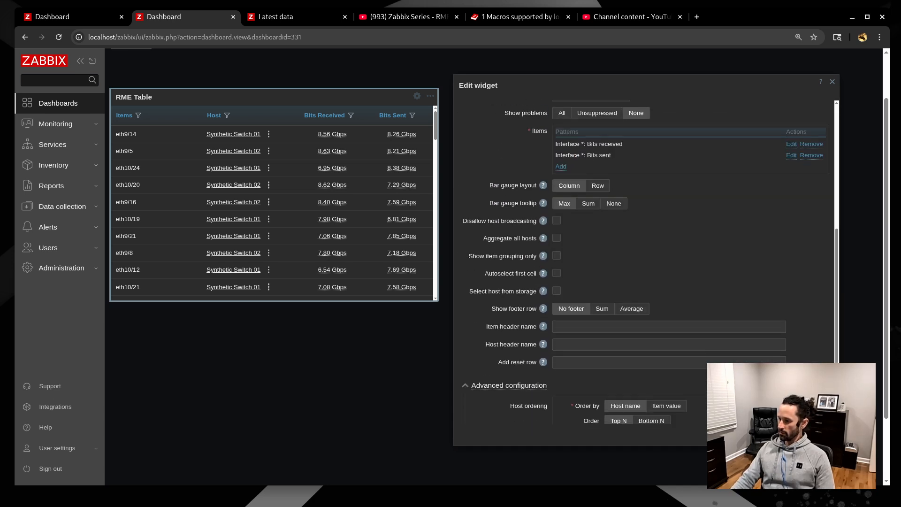
{"action": "scroll", "coordinate": [643, 262], "scroll_direction": "down", "scroll_amount": 4}
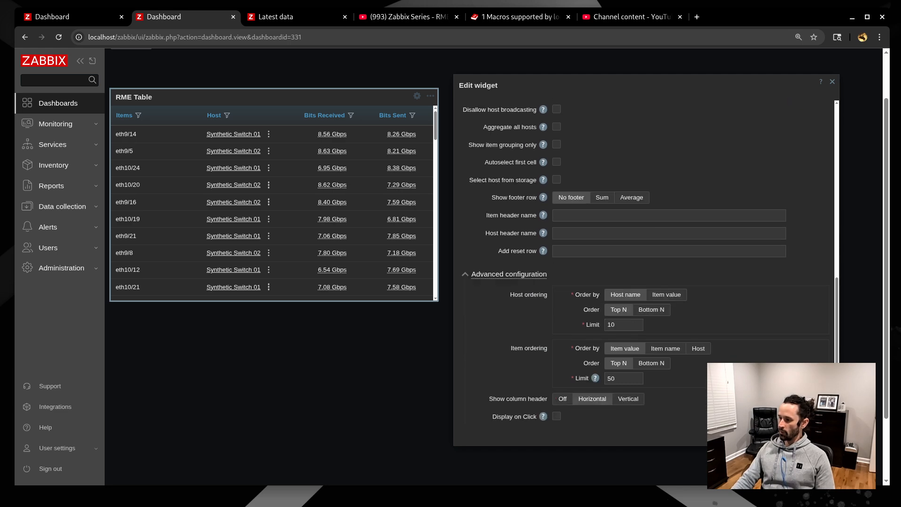
{"action": "scroll", "coordinate": [643, 262], "scroll_direction": "up", "scroll_amount": 10}
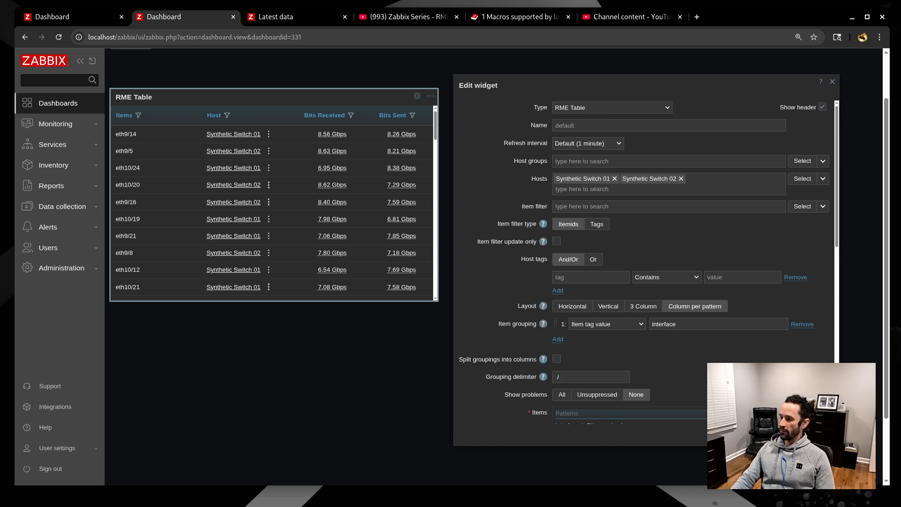
{"action": "left_click", "coordinate": [682, 179]}
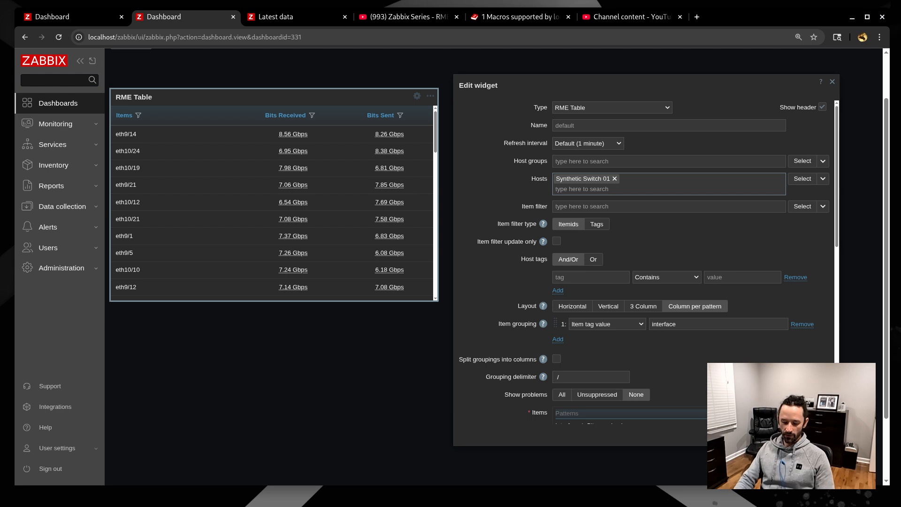
{"action": "type", "text": "synthetic"}
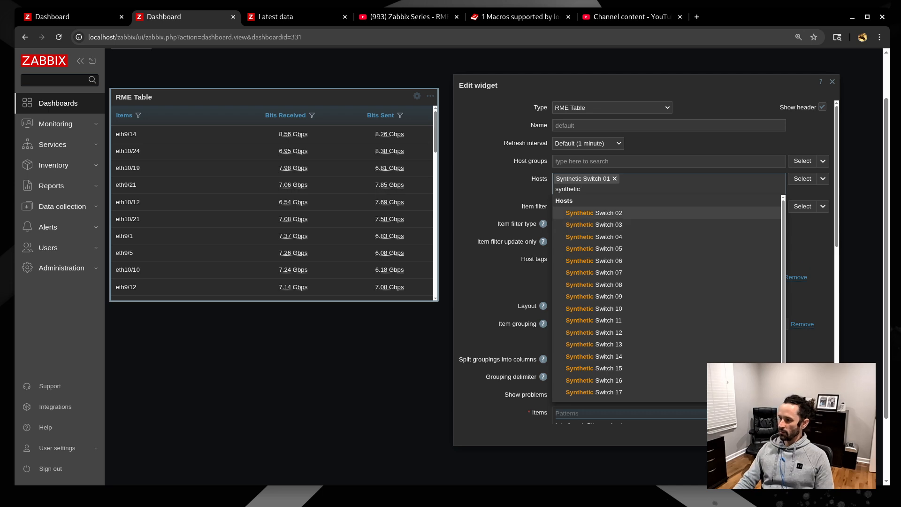
{"action": "key", "text": "Return"}
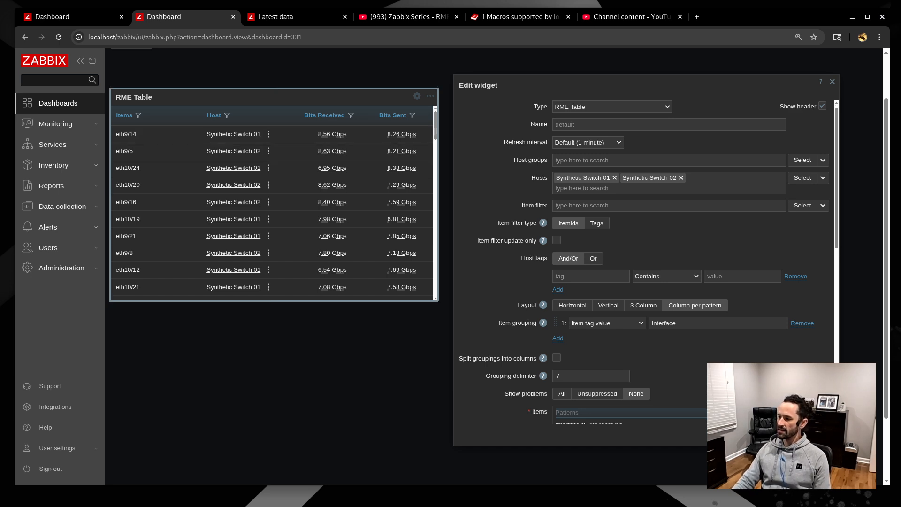
Set the host ordering limit to 1 in the advanced configuration and apply it to the preview
{"action": "scroll", "coordinate": [644, 263], "scroll_direction": "down", "scroll_amount": 3}
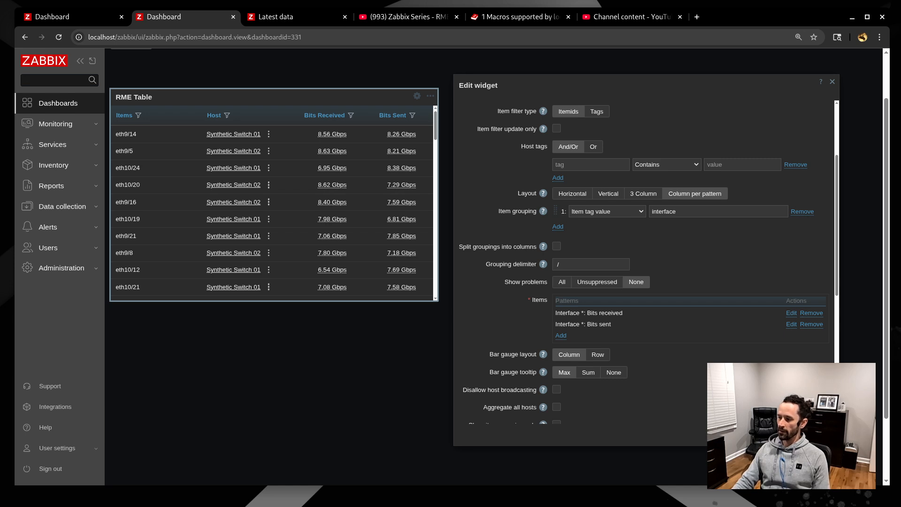
{"action": "scroll", "coordinate": [643, 263], "scroll_direction": "down", "scroll_amount": 6}
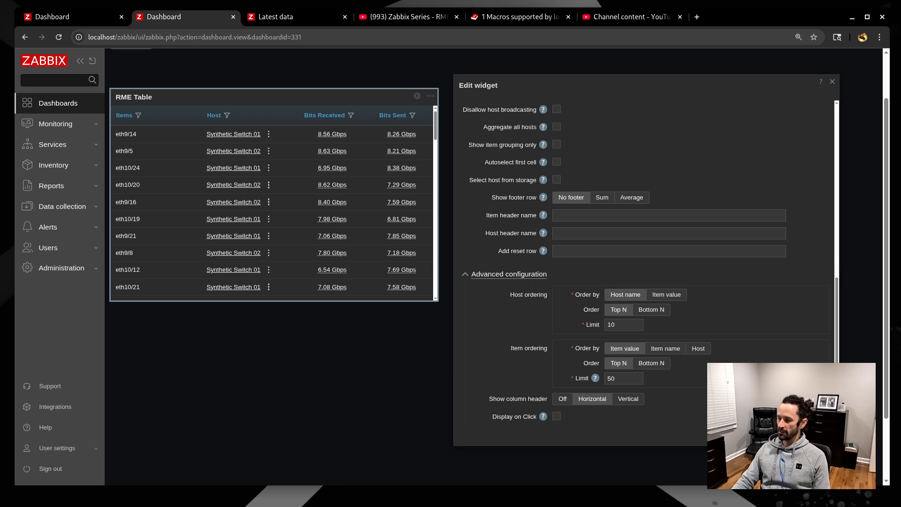
{"action": "left_click", "coordinate": [626, 325]}
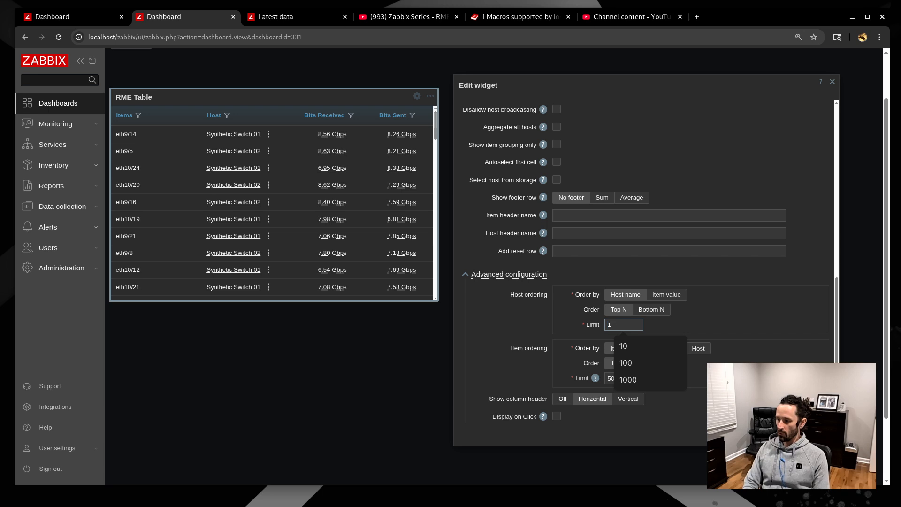
{"action": "left_click", "coordinate": [511, 328]}
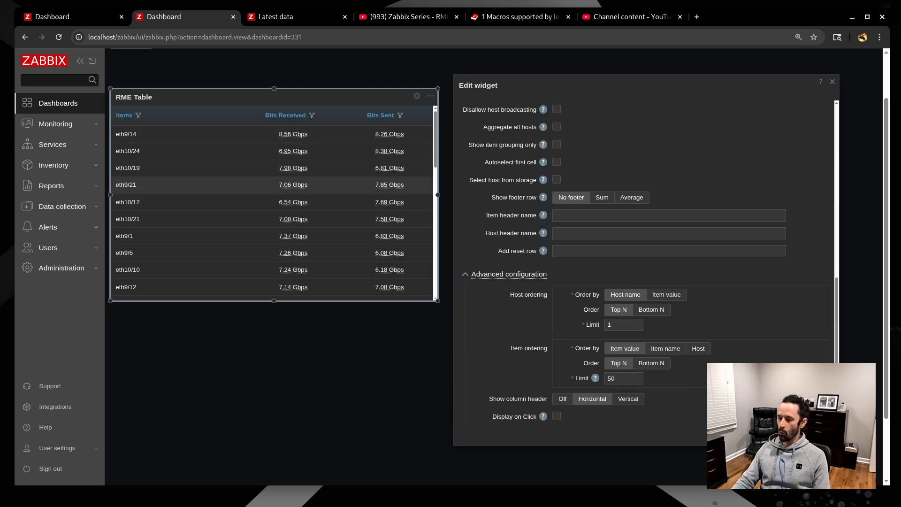
Set the host ordering limit to 50 in the advanced configuration
{"action": "double_click", "coordinate": [618, 325]}
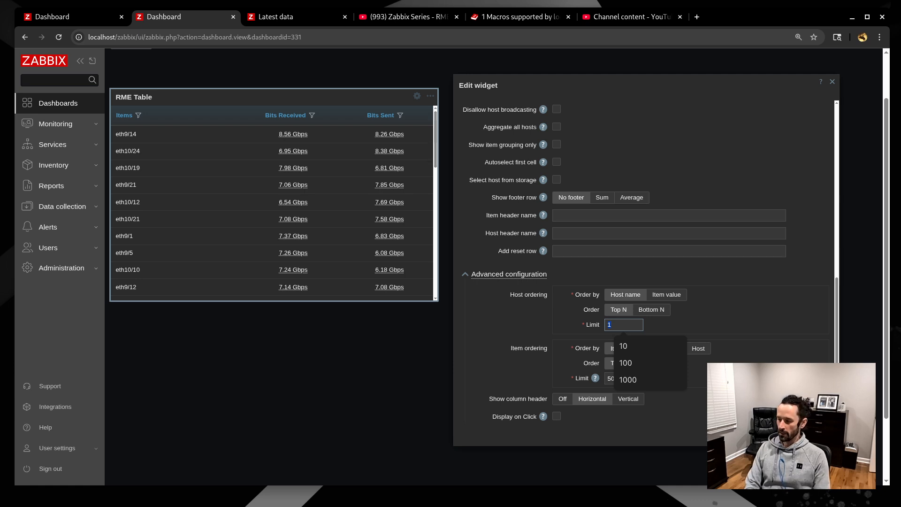
{"action": "type", "text": "50"}
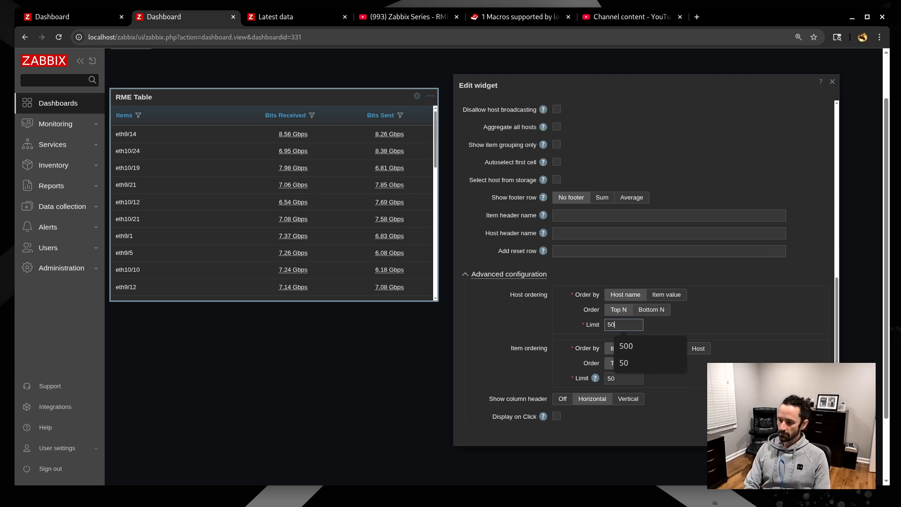
{"action": "left_click", "coordinate": [784, 435]}
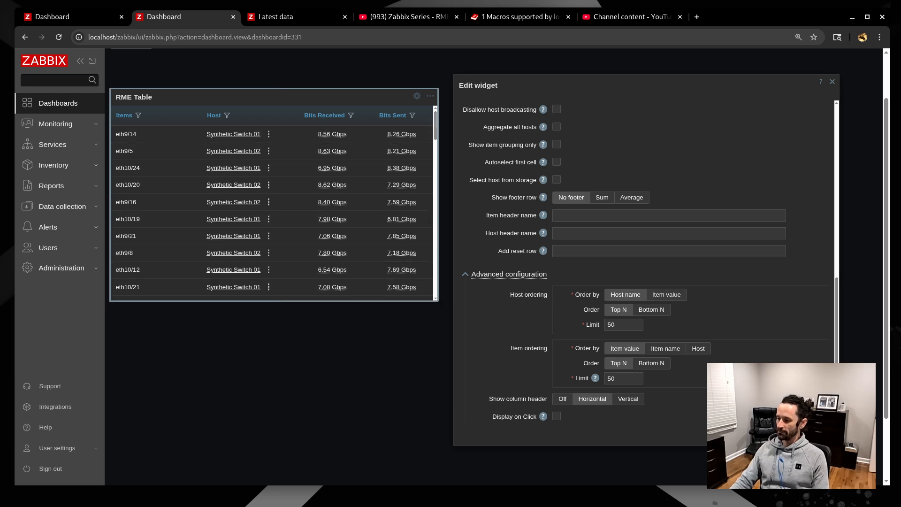
{"action": "left_click", "coordinate": [626, 325]}
{"action": "left_click", "coordinate": [704, 319]}
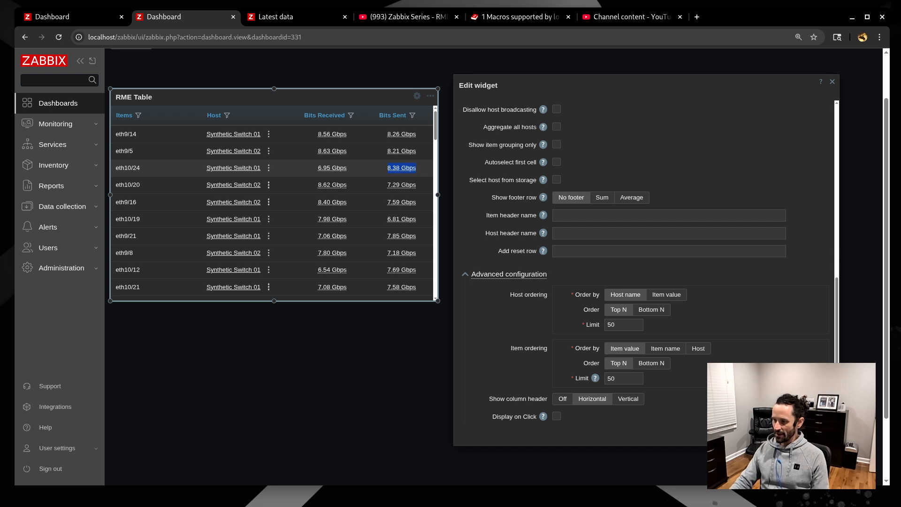
Compare the Bits Sent and Bits Received values of the top three preview rows to check how they are ordered
{"action": "mouse_move", "coordinate": [402, 168]}
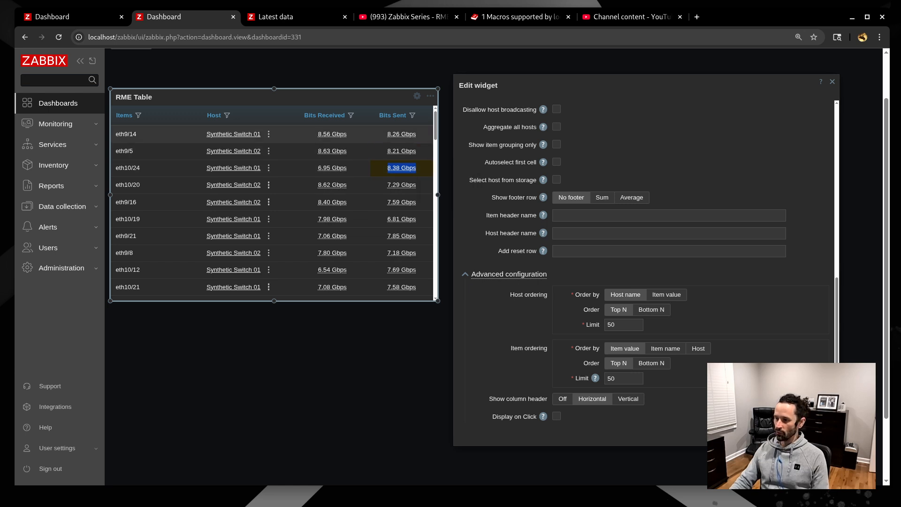
{"action": "left_click_drag", "start_coordinate": [417, 134], "coordinate": [387, 134]}
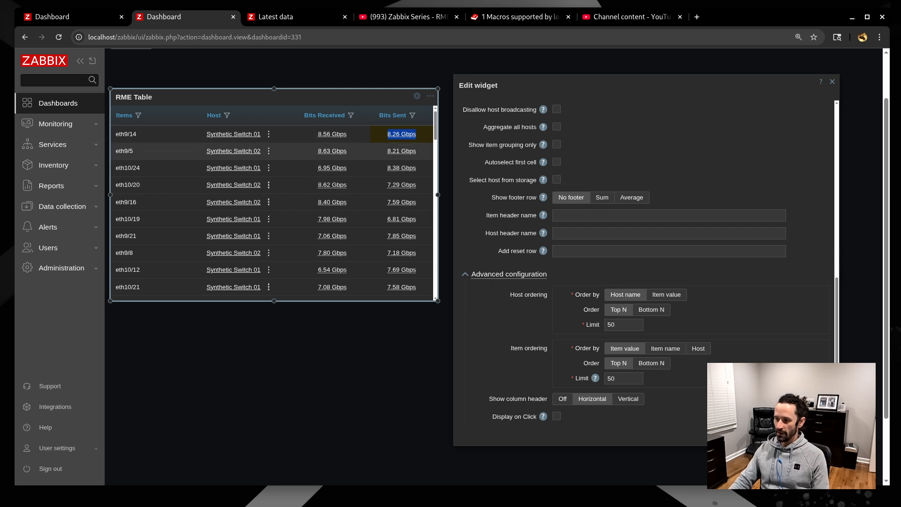
{"action": "left_click", "coordinate": [342, 151]}
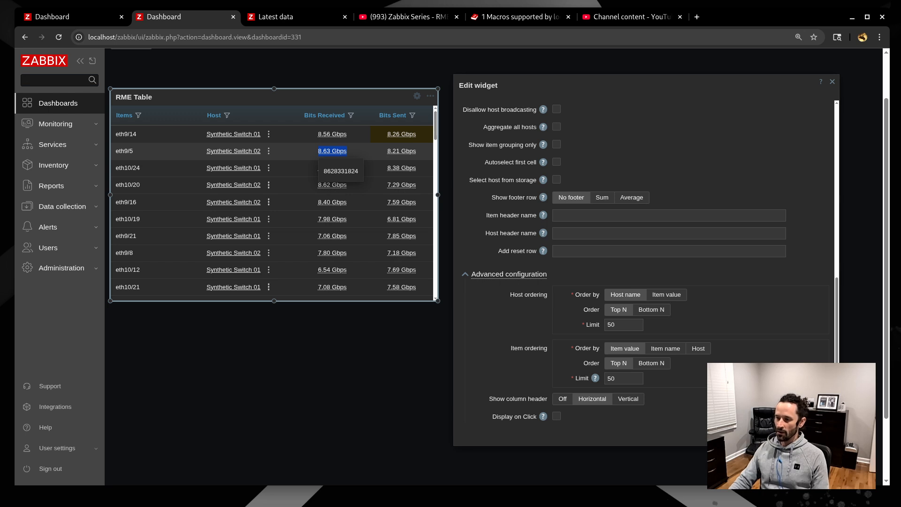
{"action": "left_click_drag", "start_coordinate": [320, 151], "coordinate": [318, 151]}
{"action": "left_click", "coordinate": [354, 136]}
{"action": "left_click", "coordinate": [354, 136]}
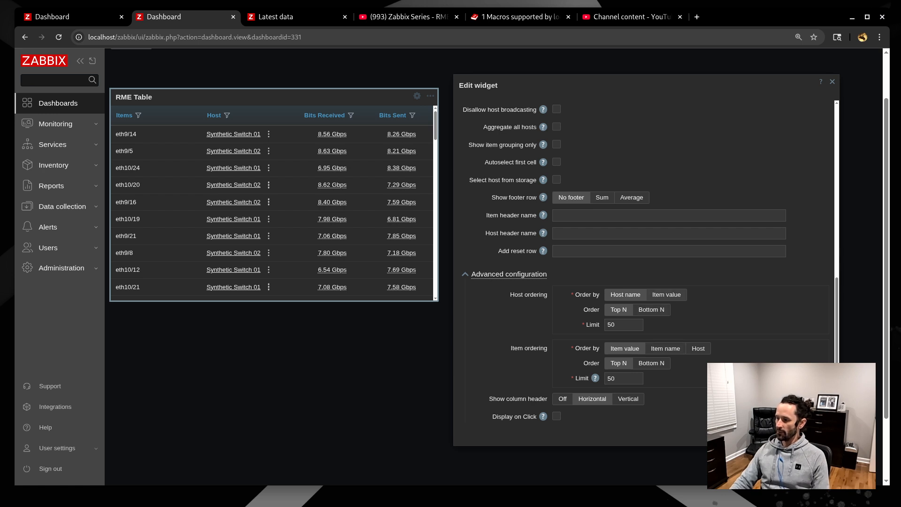
Set the host ordering to item value, using the pattern Interface *: Bits received copied from the widget's item patterns
{"action": "left_click", "coordinate": [667, 294]}
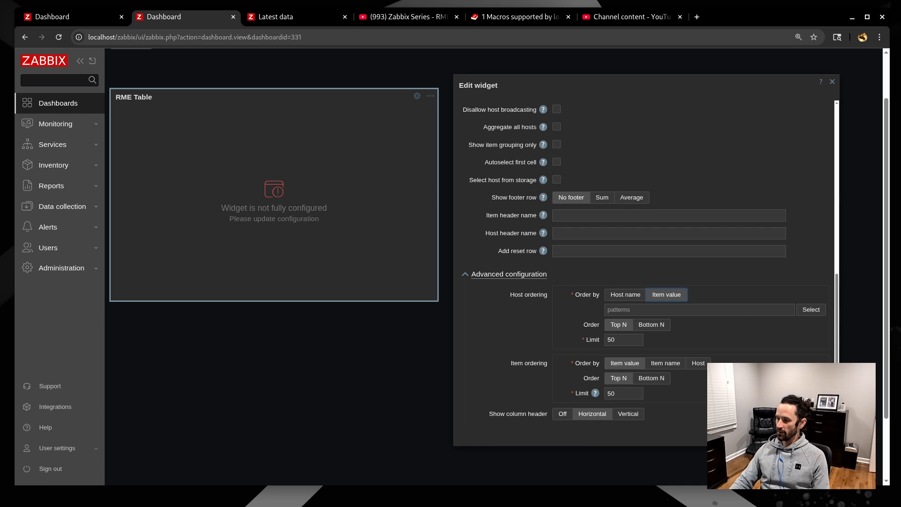
{"action": "scroll", "coordinate": [645, 263], "scroll_direction": "up", "scroll_amount": 3}
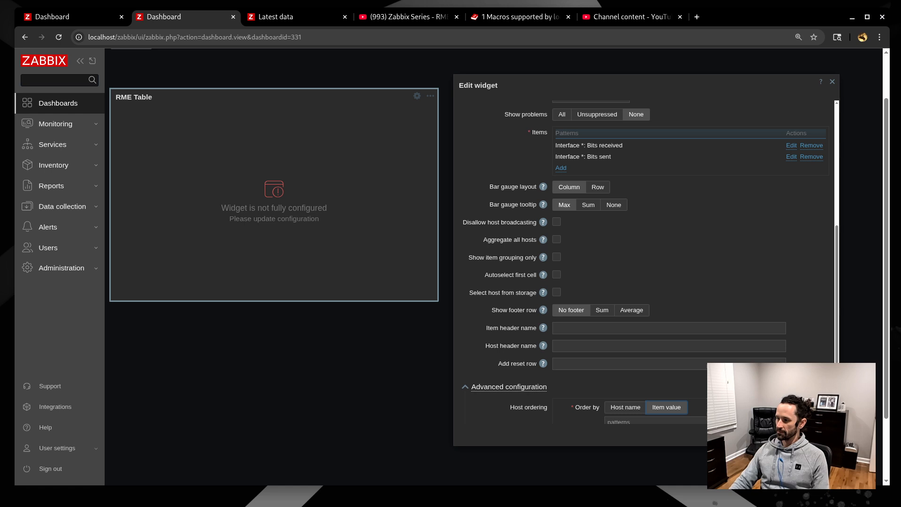
{"action": "left_click_drag", "start_coordinate": [554, 133], "coordinate": [623, 146]}
{"action": "key", "text": "ctrl+c"}
{"action": "left_click", "coordinate": [568, 146]}
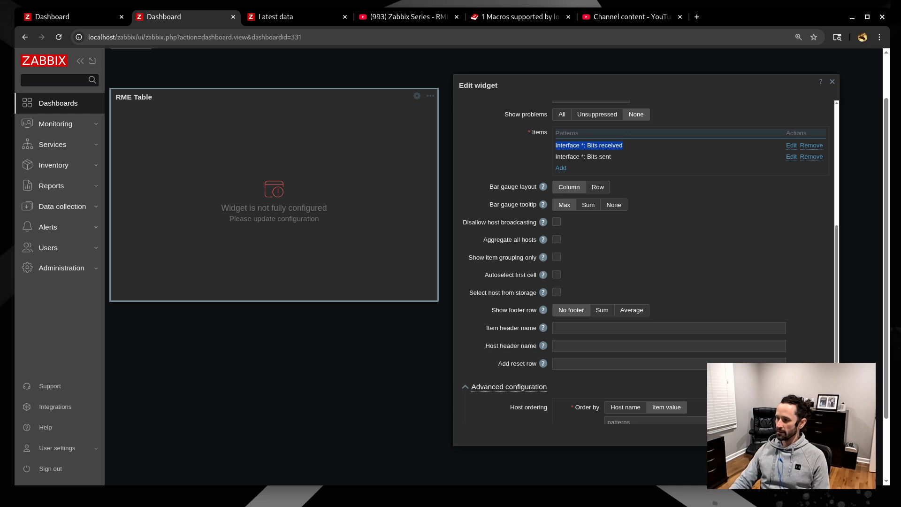
{"action": "scroll", "coordinate": [643, 258], "scroll_direction": "down", "scroll_amount": 3}
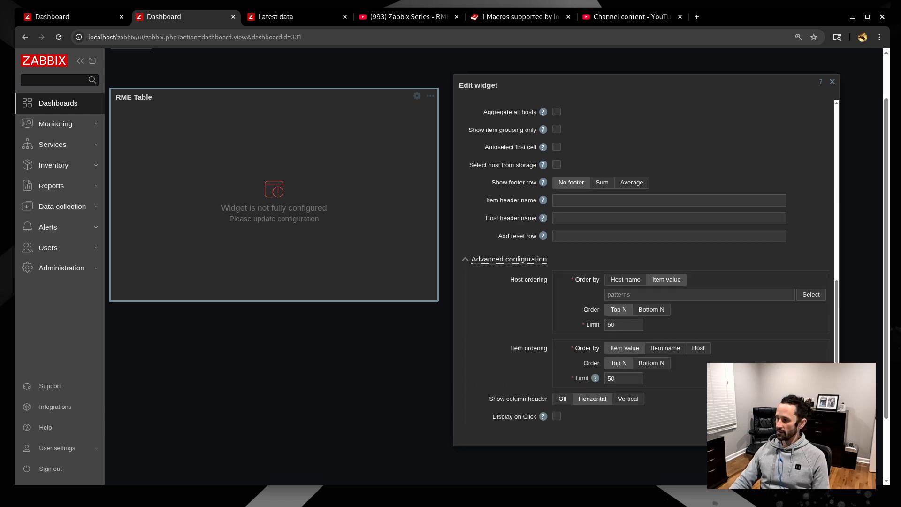
{"action": "left_click", "coordinate": [657, 295]}
{"action": "key", "text": "ctrl+v"}
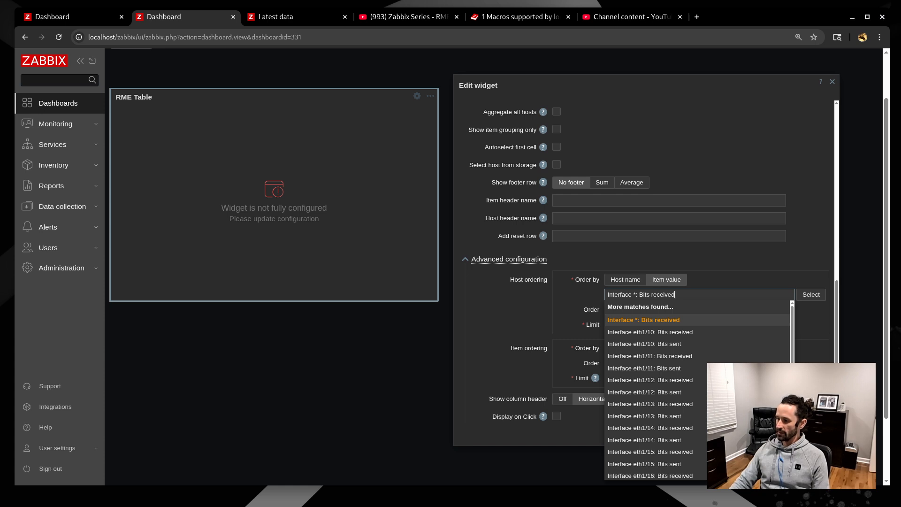
{"action": "key", "text": "Return"}
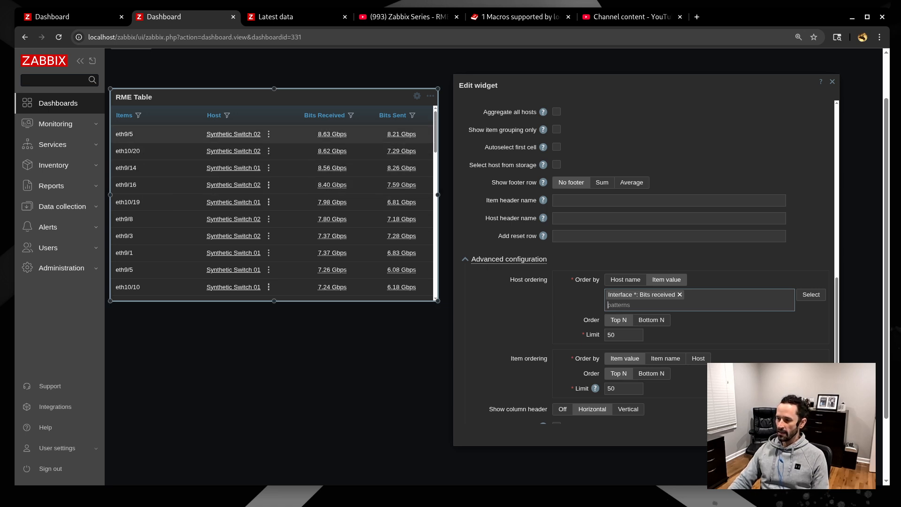
Look through the preview rows to check that they are sorted by Bits Received in descending order
{"action": "scroll", "coordinate": [272, 211], "scroll_direction": "down", "scroll_amount": 5}
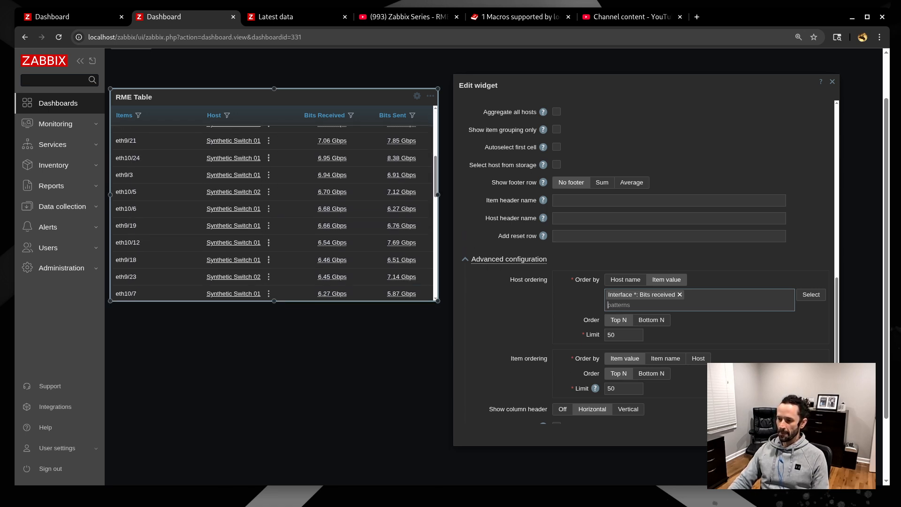
{"action": "scroll", "coordinate": [272, 214], "scroll_direction": "down", "scroll_amount": 5}
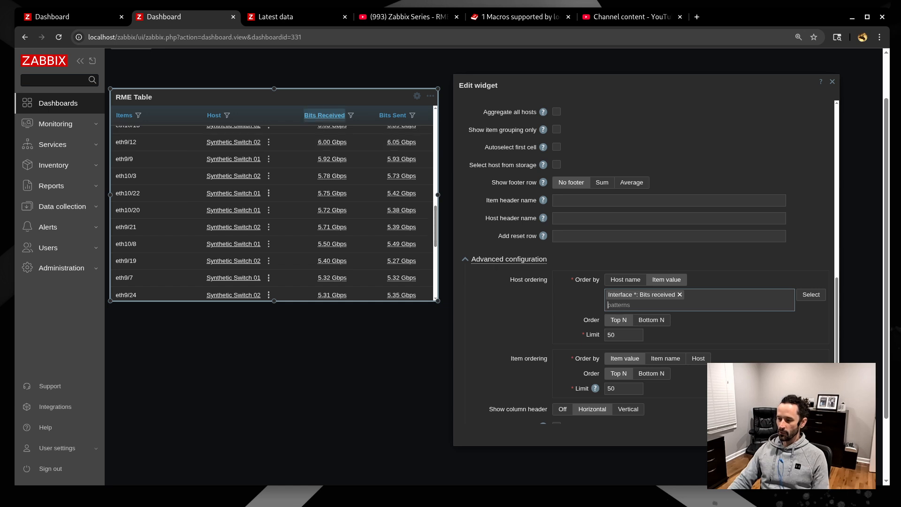
{"action": "scroll", "coordinate": [272, 212], "scroll_direction": "down", "scroll_amount": 5}
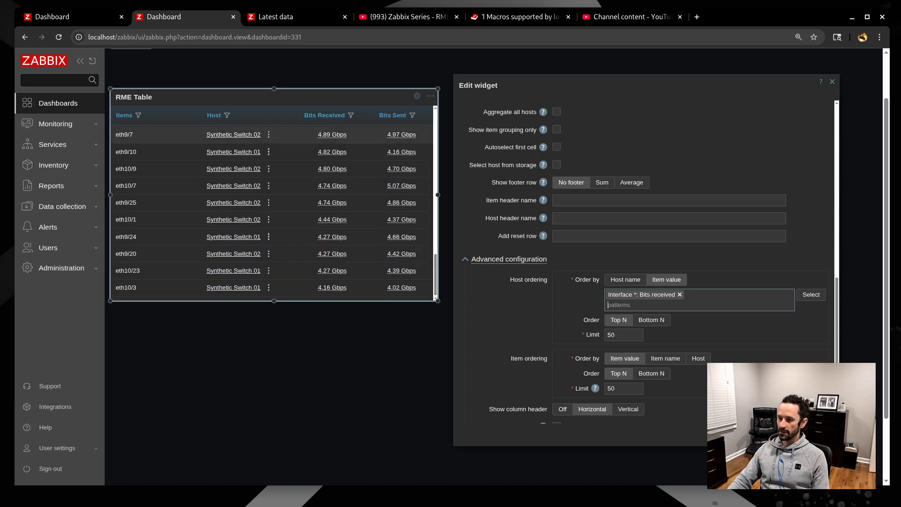
{"action": "scroll", "coordinate": [273, 214], "scroll_direction": "up", "scroll_amount": 3}
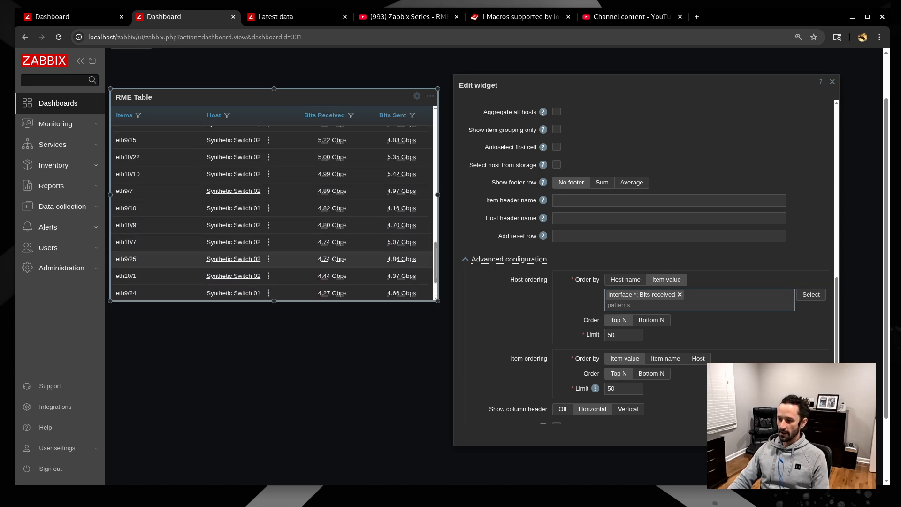
{"action": "scroll", "coordinate": [273, 213], "scroll_direction": "up", "scroll_amount": 8}
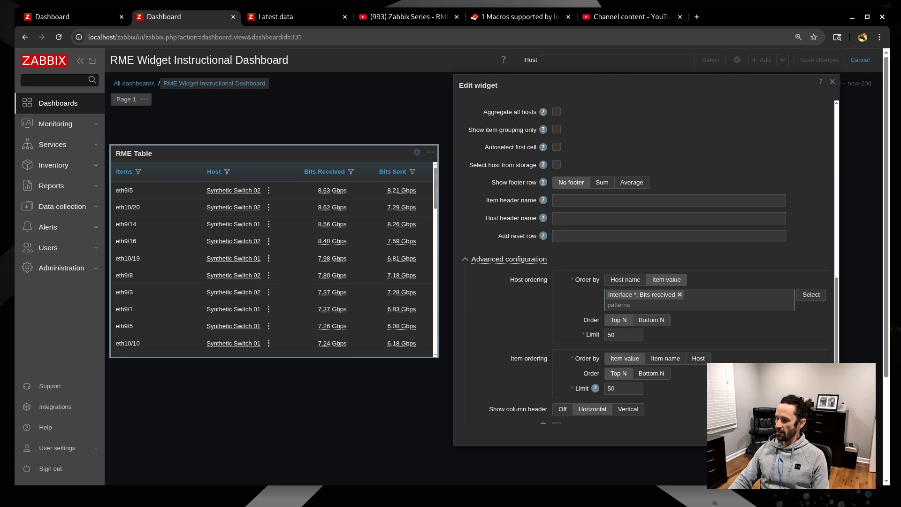
Try the Bottom N host ordering, examine the order of the Bits Received values in the preview, and restore Top N
{"action": "left_click", "coordinate": [651, 320]}
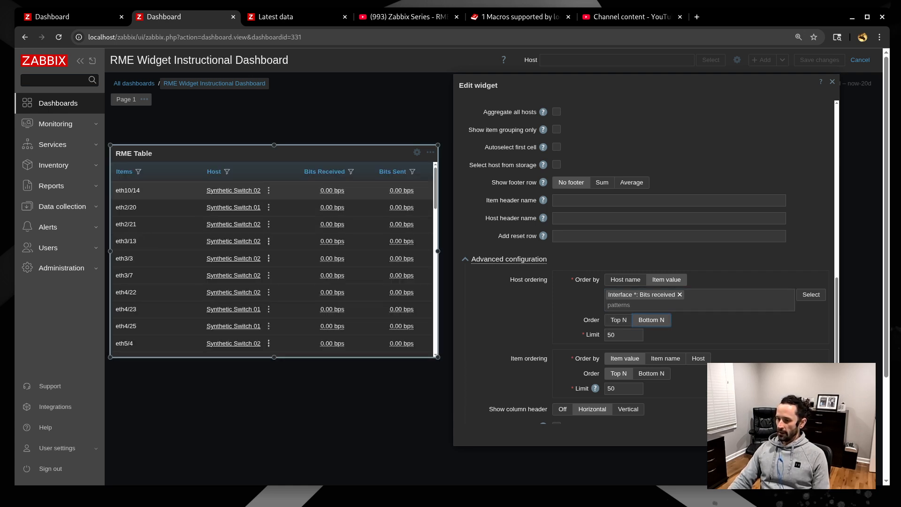
{"action": "scroll", "coordinate": [272, 268], "scroll_direction": "down", "scroll_amount": 6}
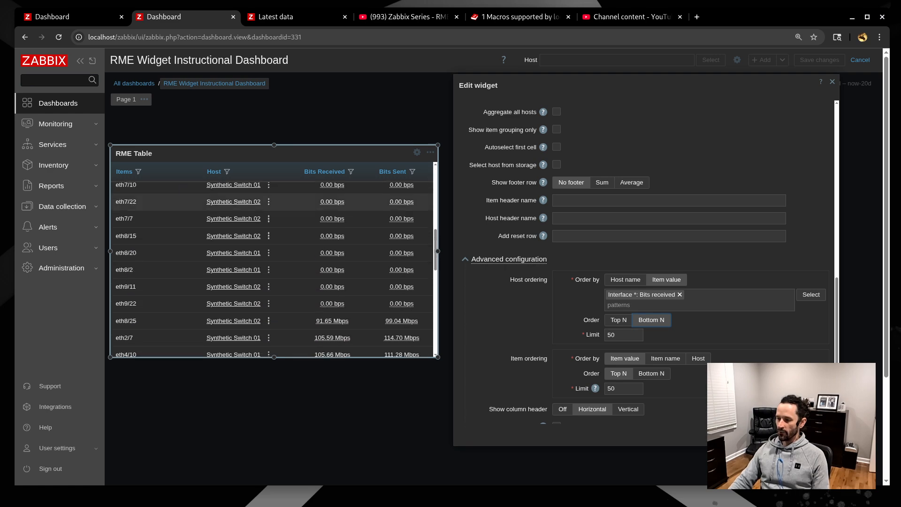
{"action": "scroll", "coordinate": [272, 267], "scroll_direction": "up", "scroll_amount": 6}
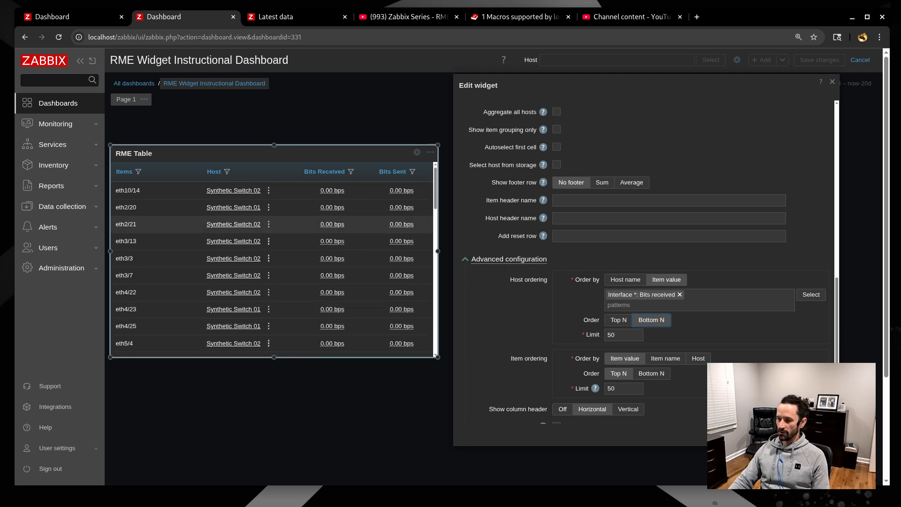
{"action": "scroll", "coordinate": [272, 268], "scroll_direction": "down", "scroll_amount": 4}
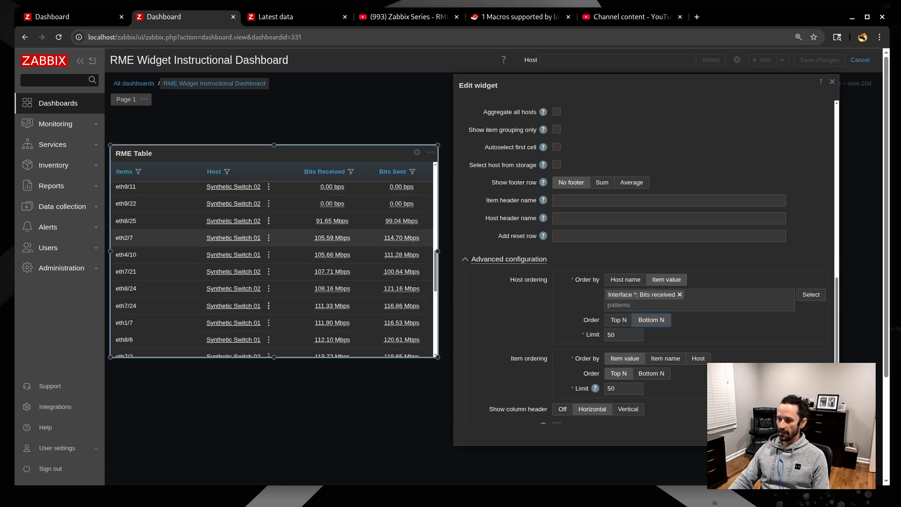
{"action": "scroll", "coordinate": [272, 267], "scroll_direction": "down", "scroll_amount": 4}
{"action": "scroll", "coordinate": [272, 267], "scroll_direction": "down", "scroll_amount": 3}
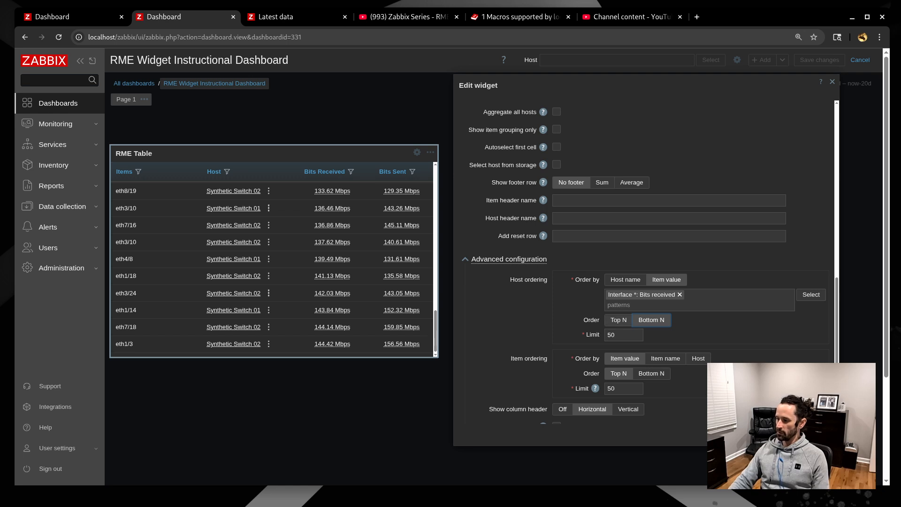
{"action": "left_click", "coordinate": [618, 319]}
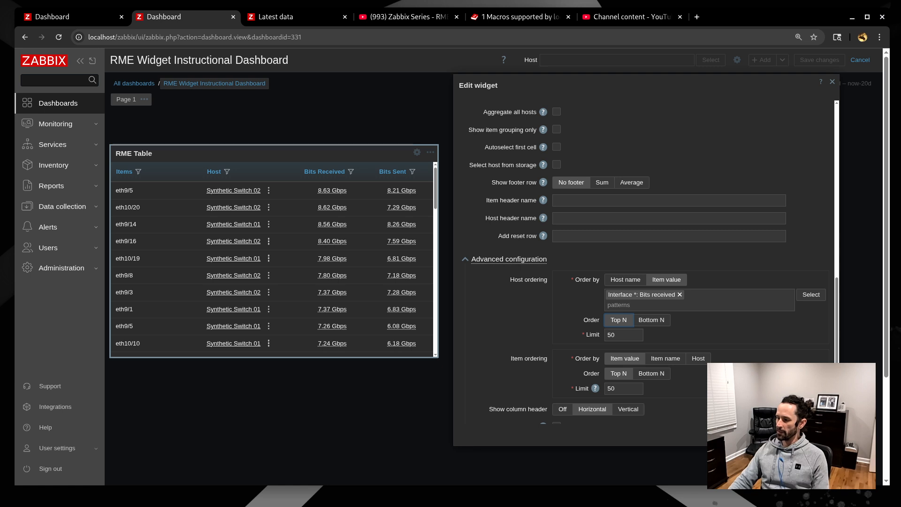
Review the item ordering options and the widget's layout, item grouping and item pattern settings
{"action": "left_click_drag", "start_coordinate": [510, 358], "coordinate": [671, 390]}
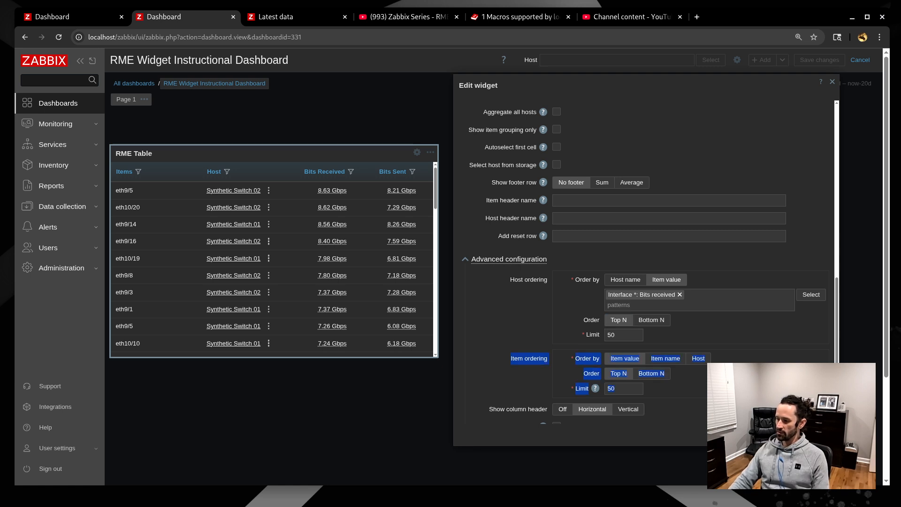
{"action": "left_click", "coordinate": [672, 389]}
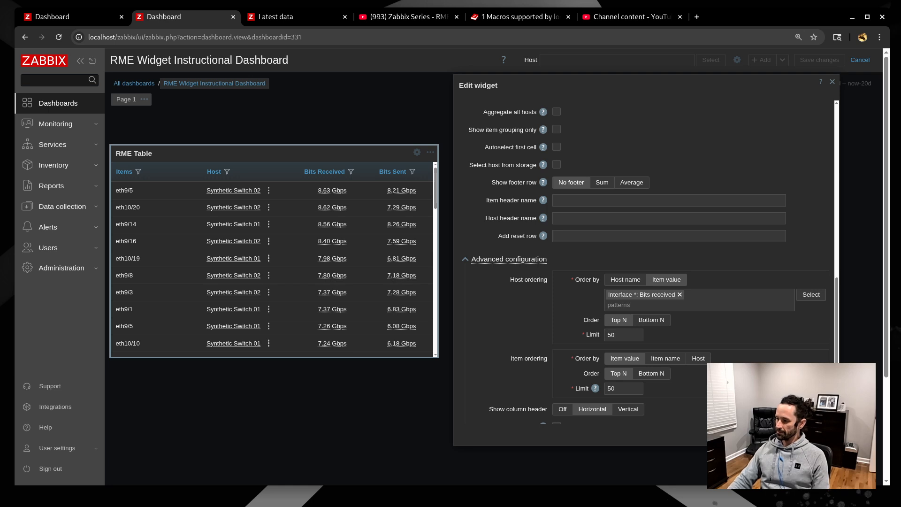
{"action": "scroll", "coordinate": [653, 263], "scroll_direction": "down", "scroll_amount": 1}
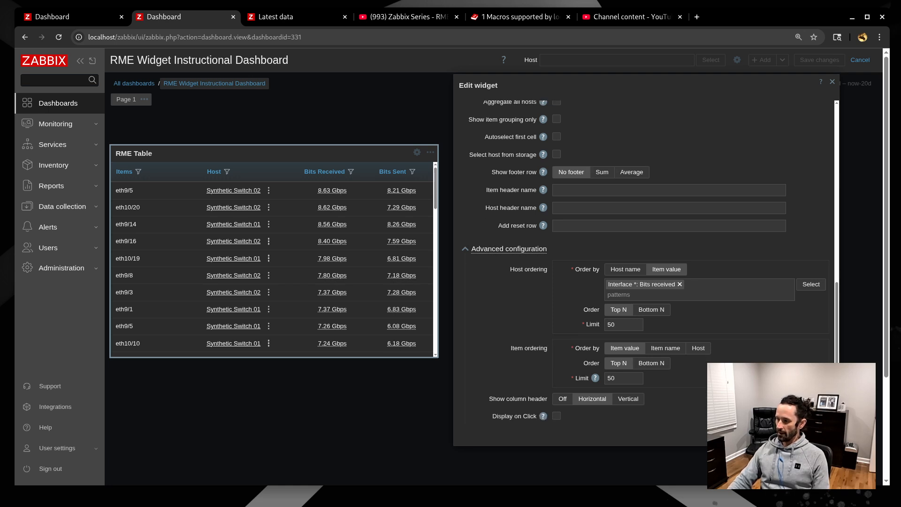
{"action": "scroll", "coordinate": [643, 263], "scroll_direction": "up", "scroll_amount": 5}
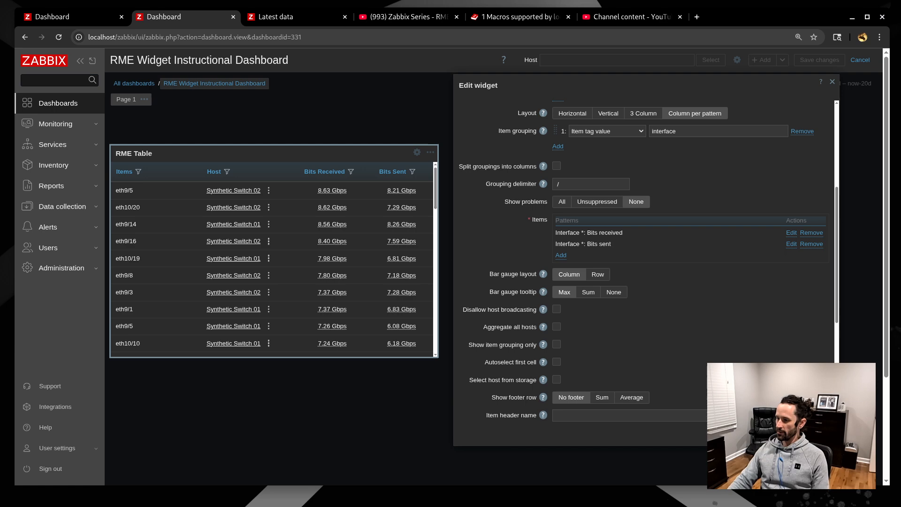